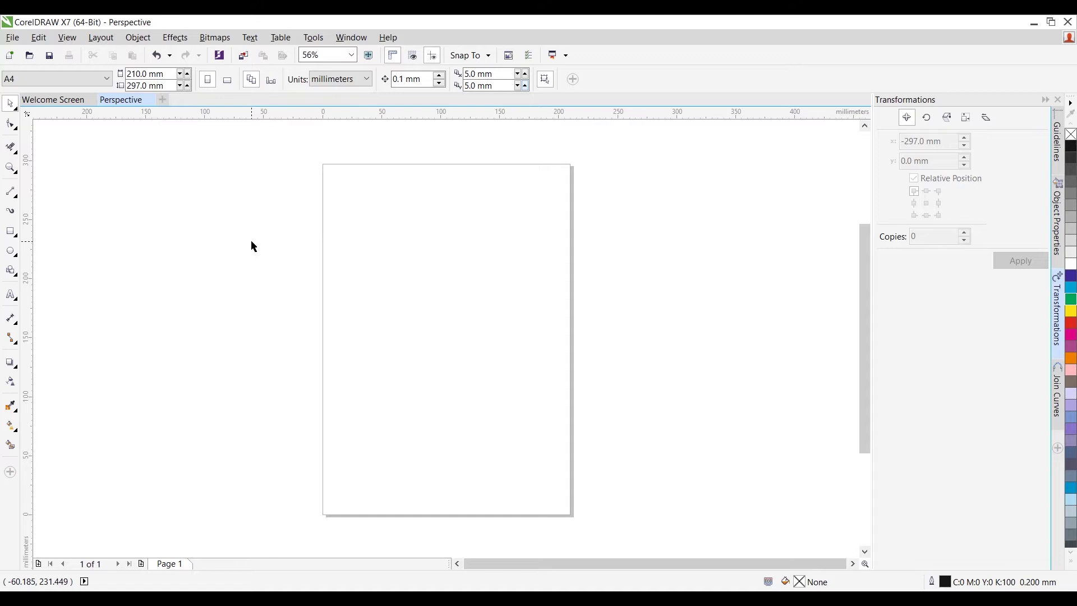
Turn the A4 page to landscape and place the ruler origin at the page centre
left_click(227, 83)
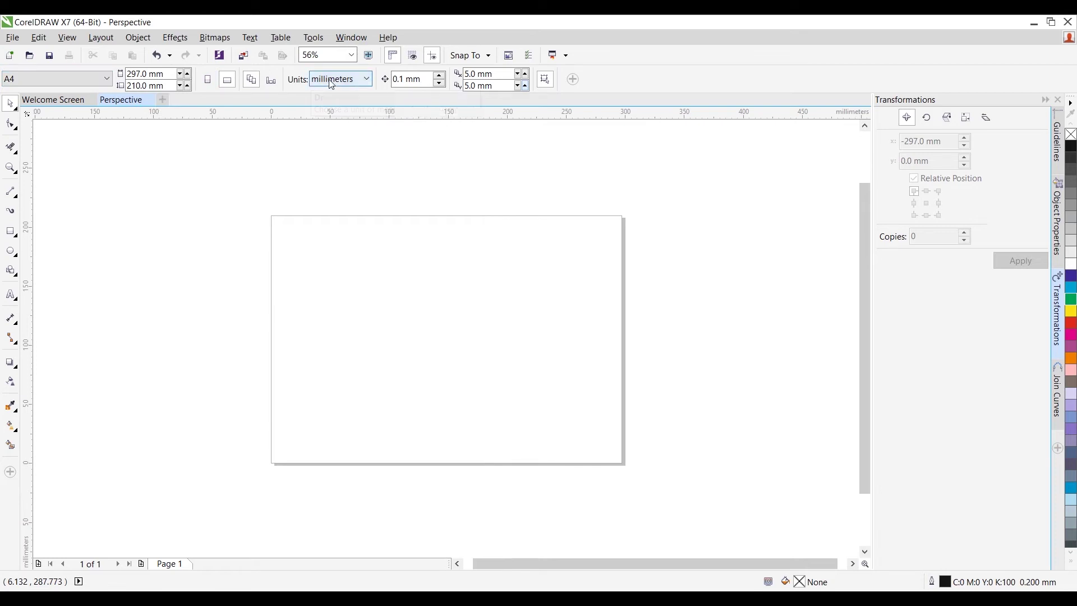
left_click(484, 56)
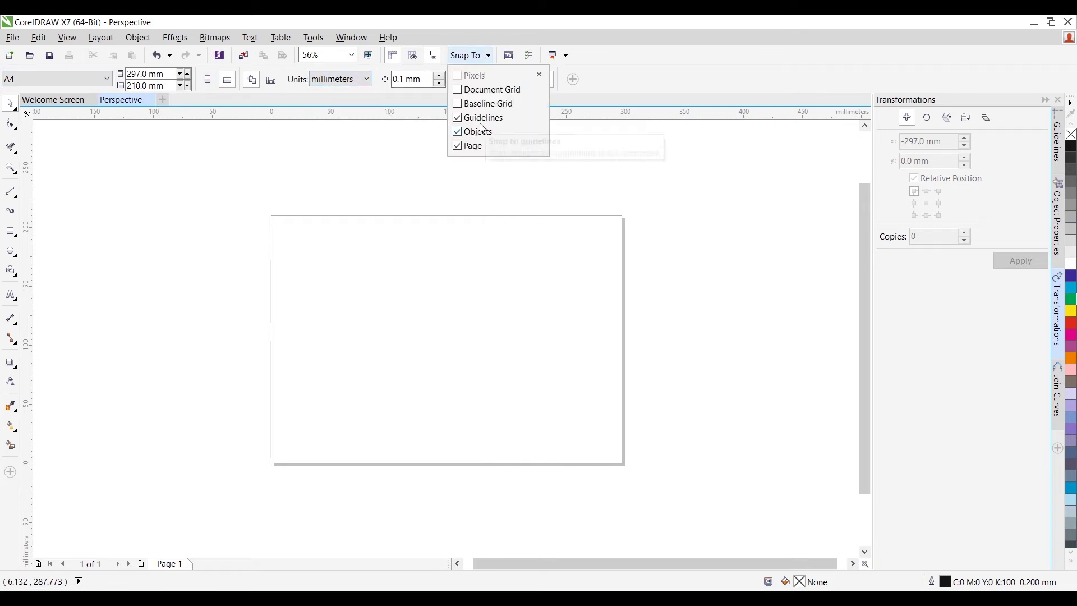
left_click(464, 260)
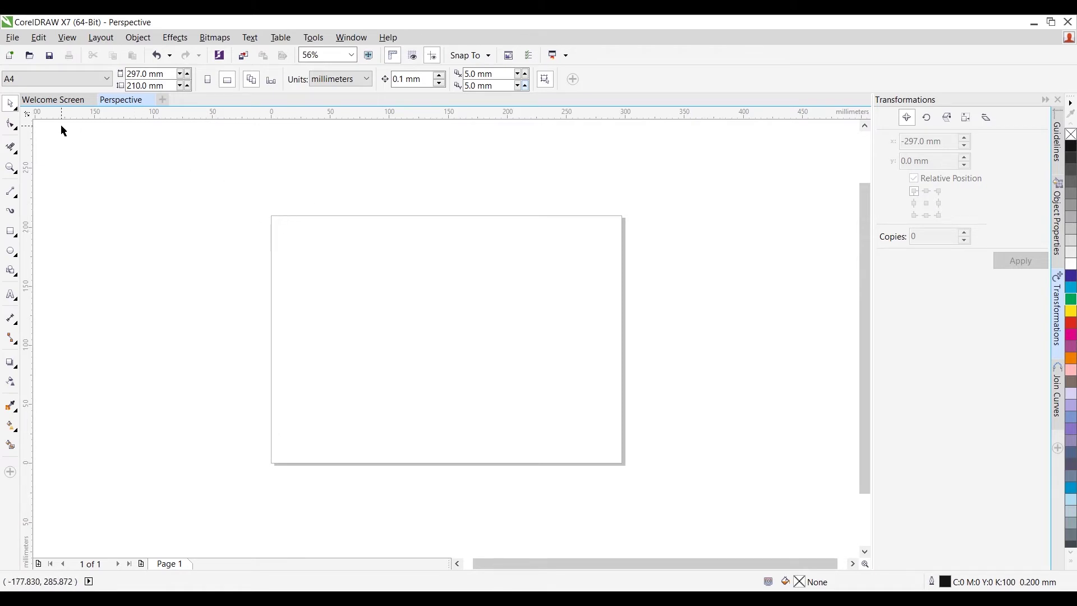
left_click_drag(26, 114, 447, 340)
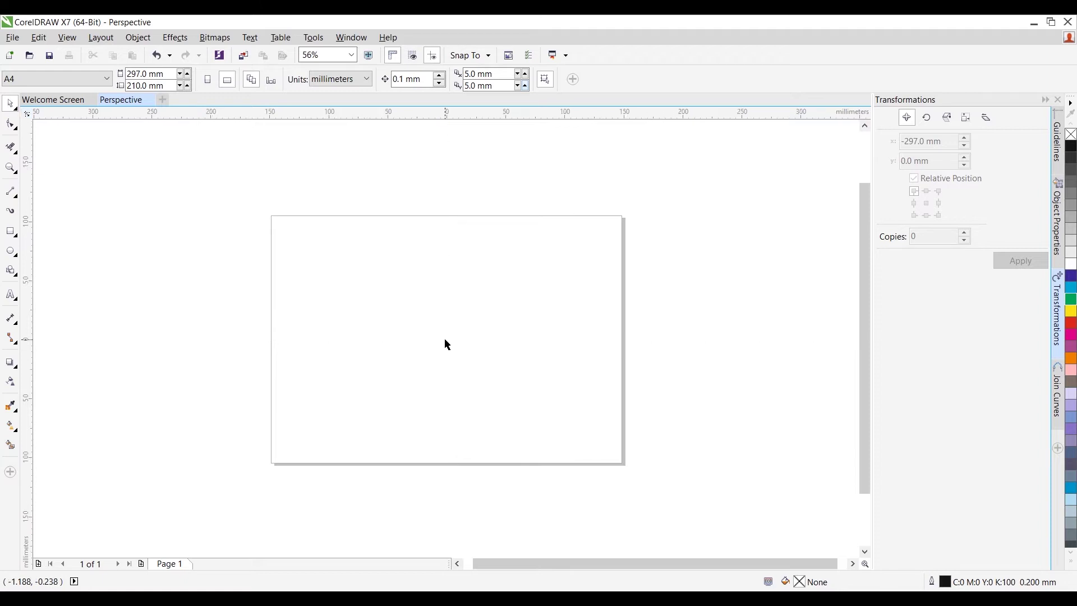
Draw a horizontal 2-point line through the page centre, spanning the full 297 mm page width as the horizon
left_click(11, 196)
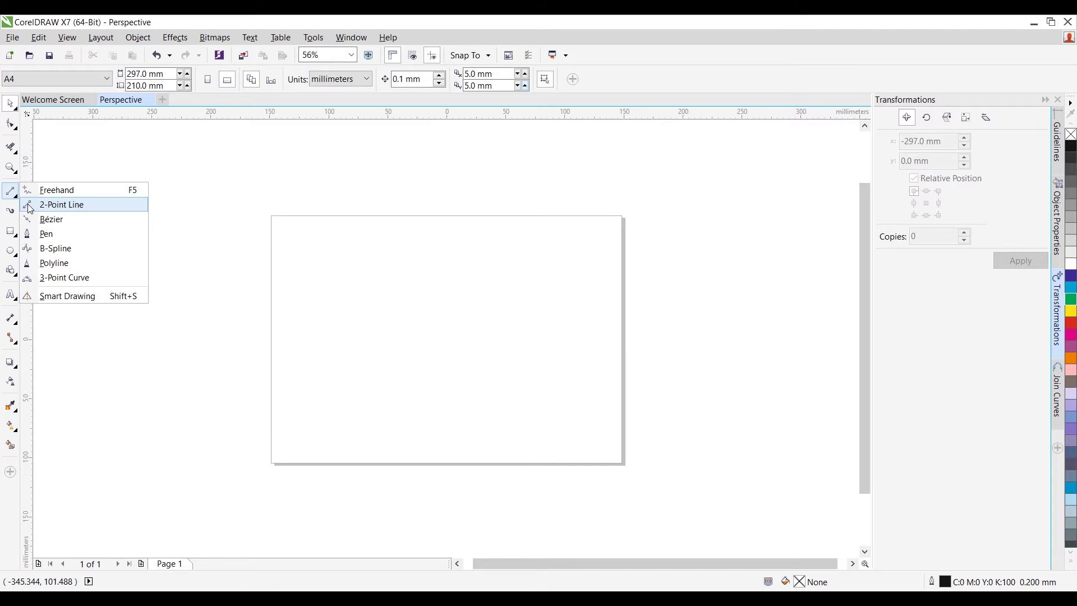
left_click(31, 206)
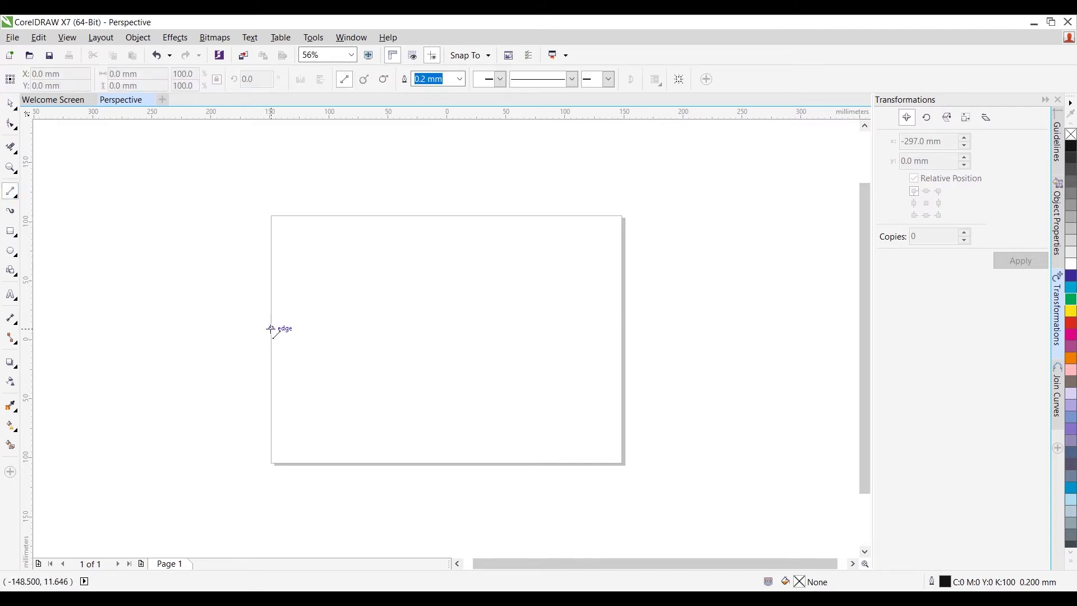
left_click_drag(271, 340, 623, 340)
left_click(411, 300)
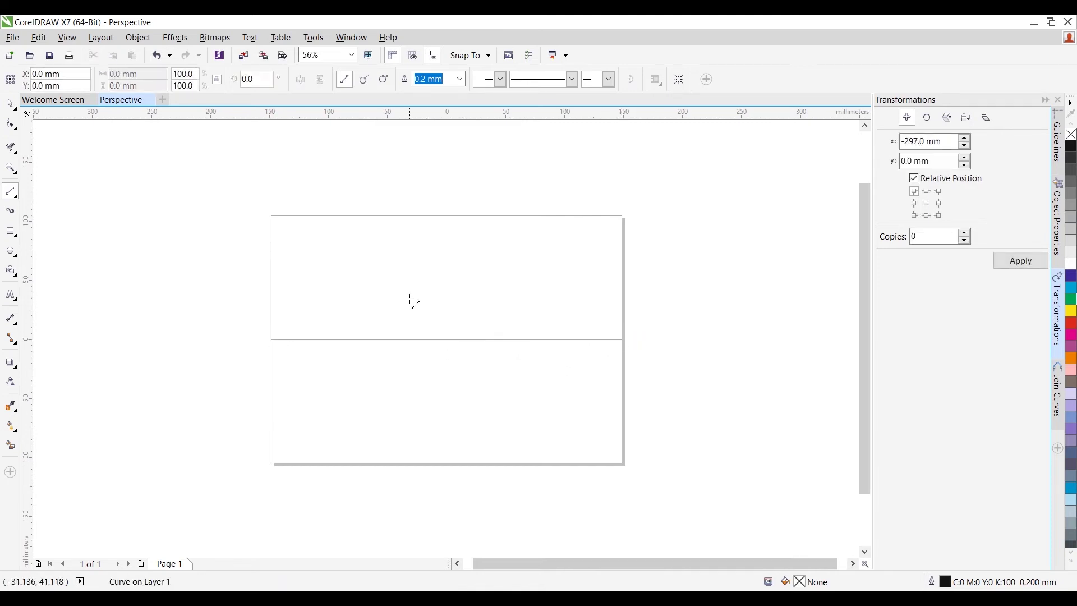
left_click(472, 340)
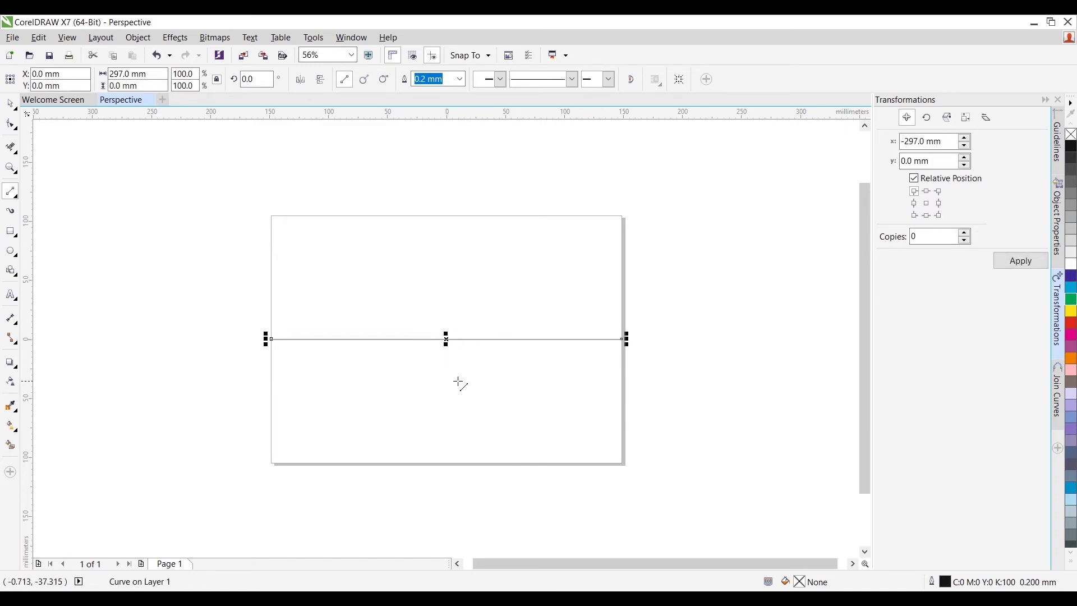
left_click(12, 108)
left_click(235, 236)
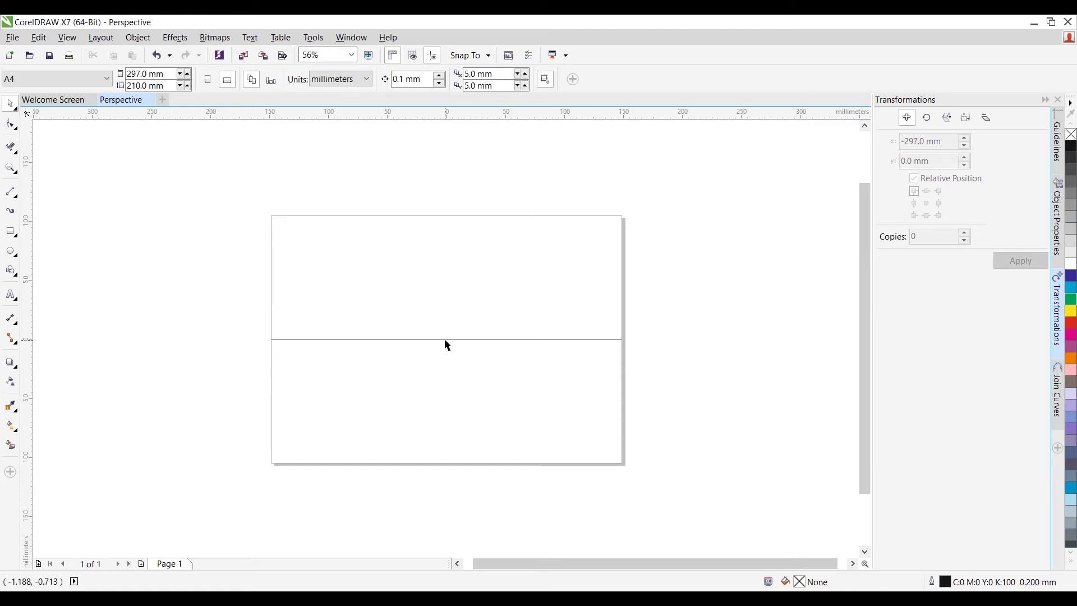
Draw six rectangles and squares of different sizes around the page's left and upper edges, the lowest a square about 56 mm wide
left_click(14, 230)
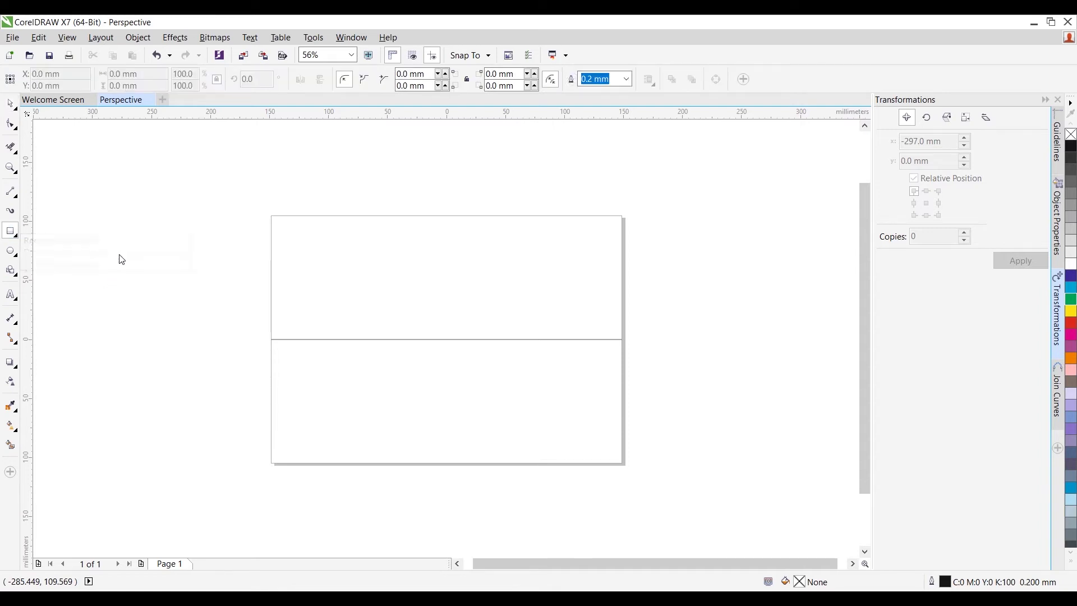
left_click(13, 232)
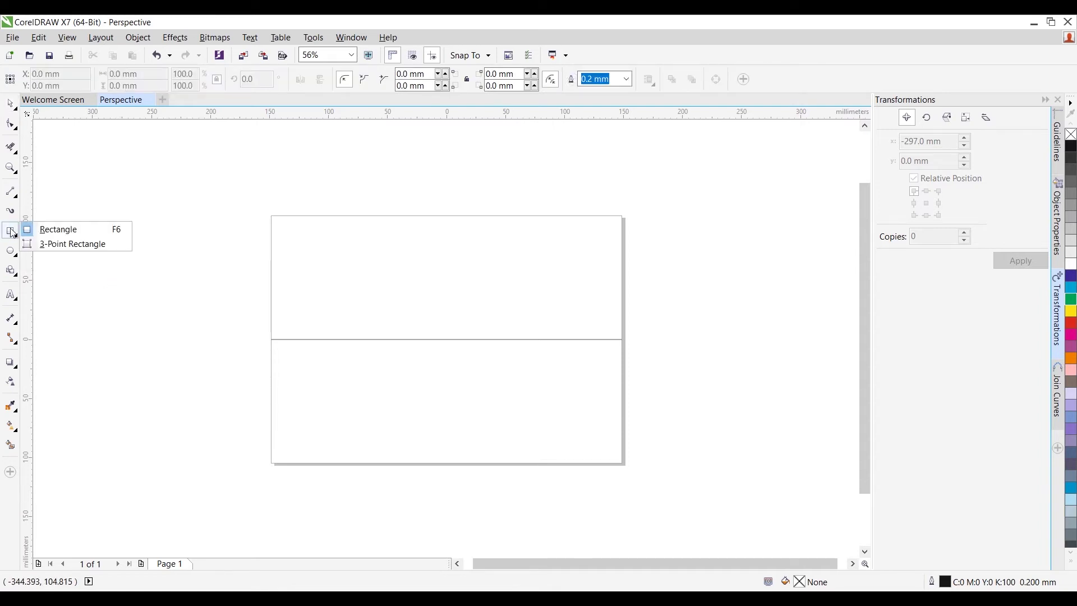
left_click(82, 230)
left_click_drag(118, 256, 174, 291)
left_click_drag(193, 182, 234, 240)
left_click_drag(292, 184, 326, 219)
left_click_drag(373, 183, 423, 230)
left_click_drag(223, 290, 265, 345)
left_click_drag(124, 341, 189, 395)
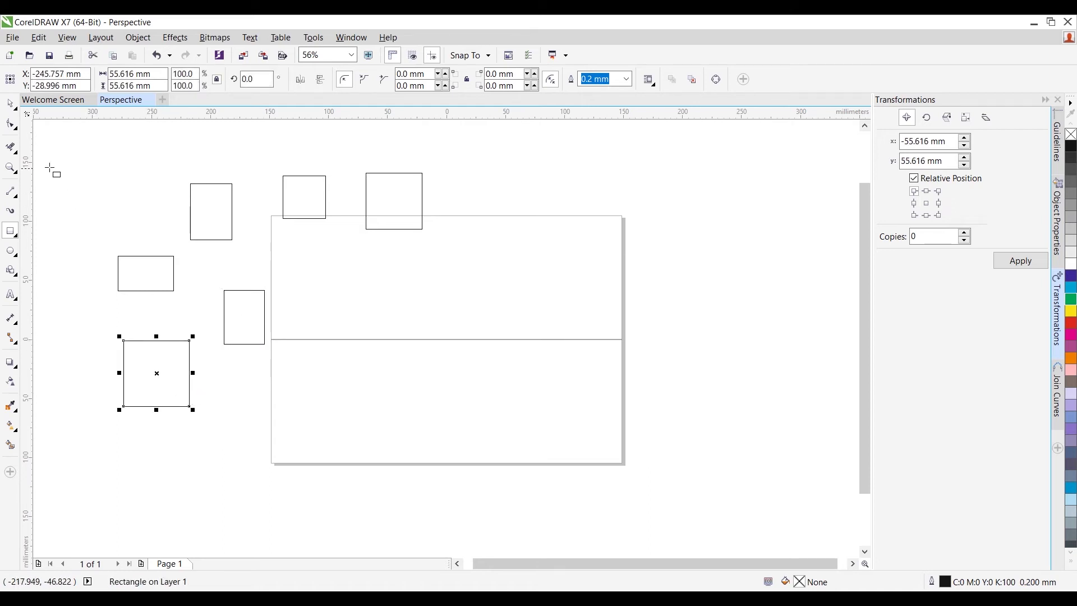
Shrink the lowest square to about 44 mm, then centre it on the horizon's left end and the wide rectangle on its right end
left_click(10, 103)
left_click_drag(193, 410, 180, 396)
left_click_drag(119, 364, 284, 339)
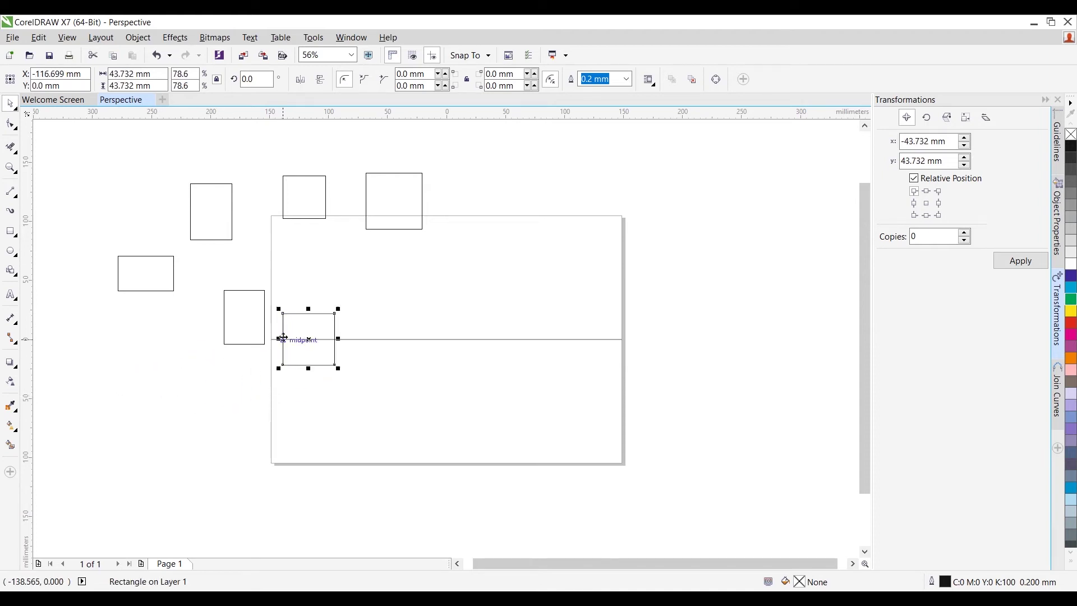
left_click(225, 315)
left_click(173, 281)
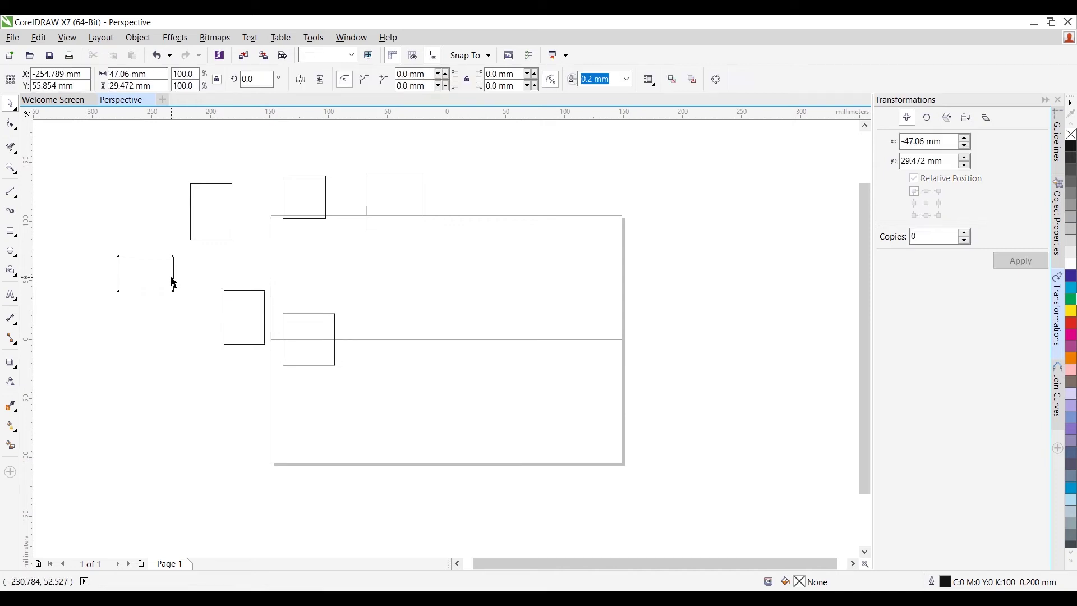
left_click_drag(132, 274, 558, 340)
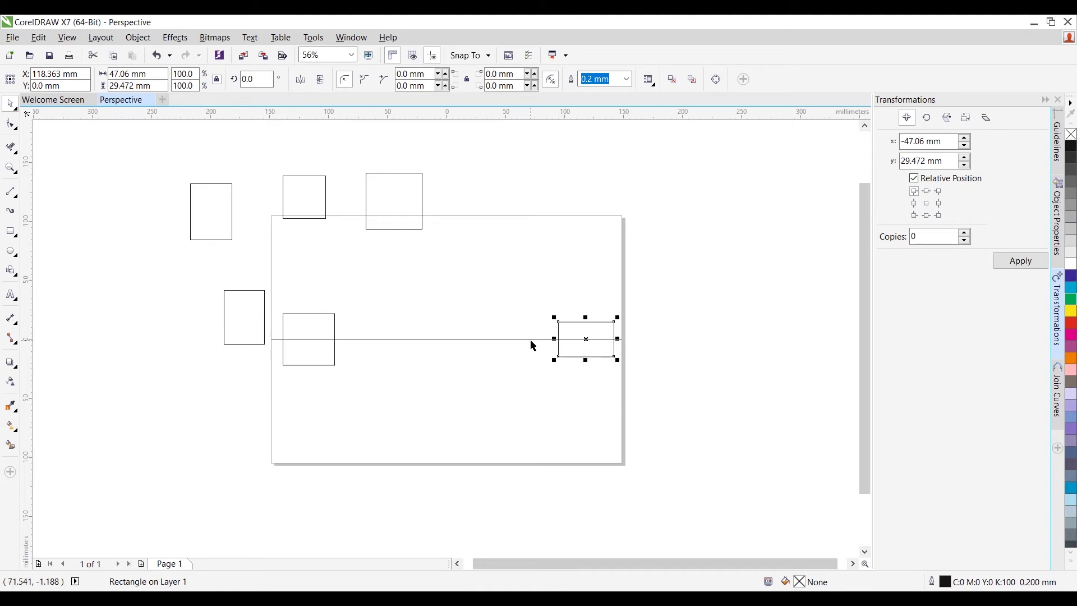
Move the smallest square and the tall rectangle beside the page inside it, above the horizon on either side of the centre
left_click_drag(327, 220, 402, 272)
left_click(263, 324)
left_click_drag(275, 328, 503, 257)
Place the large square below the horizon right of centre and the remaining tall rectangle below it left of centre
left_click(408, 213)
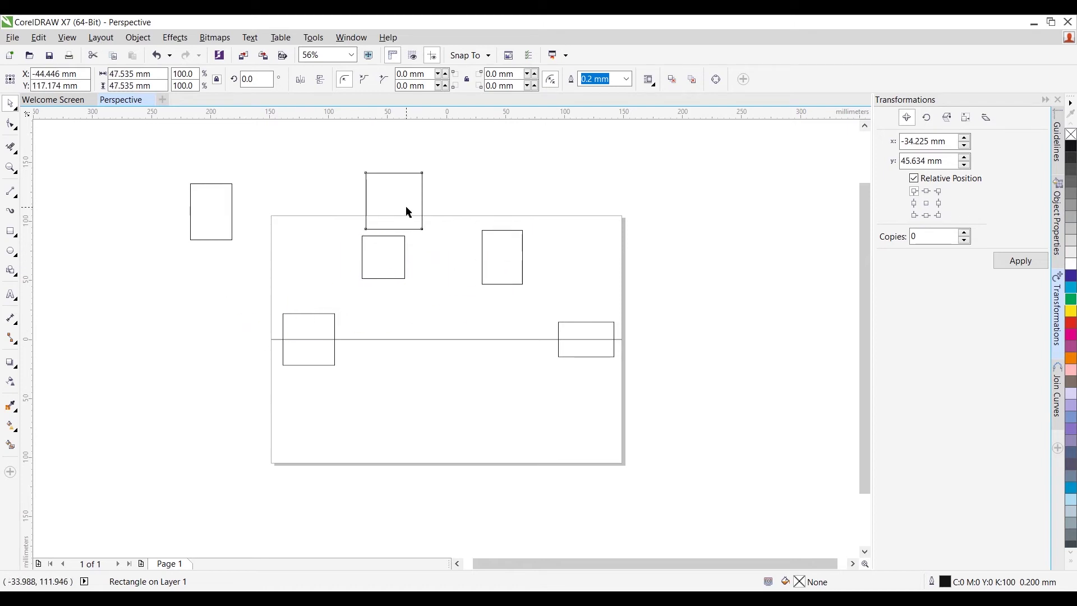
left_click_drag(395, 199, 510, 416)
left_click(232, 219)
left_click_drag(219, 213, 395, 408)
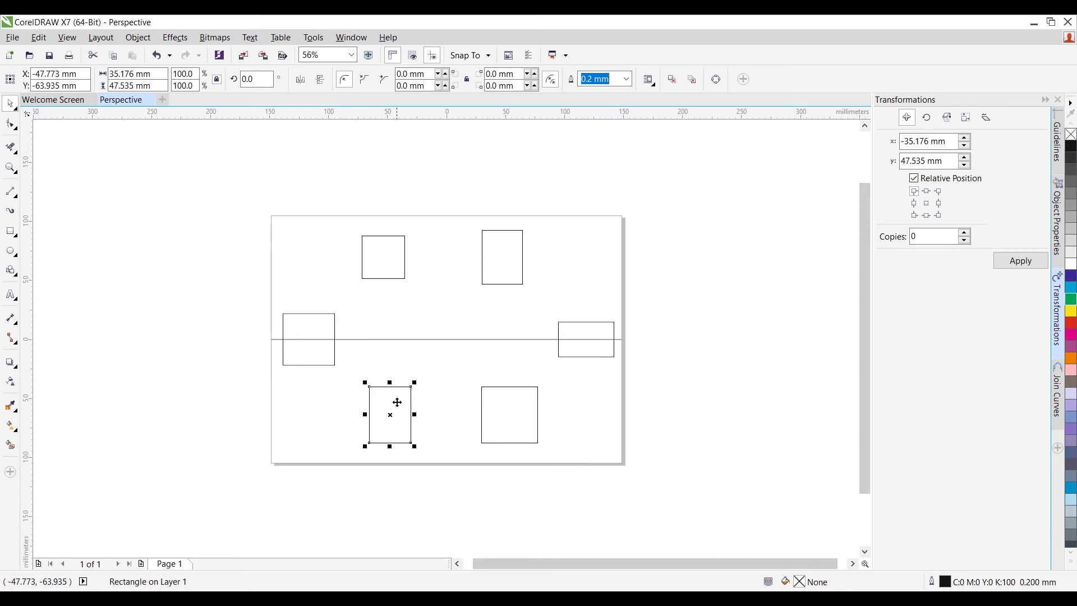
left_click(439, 189)
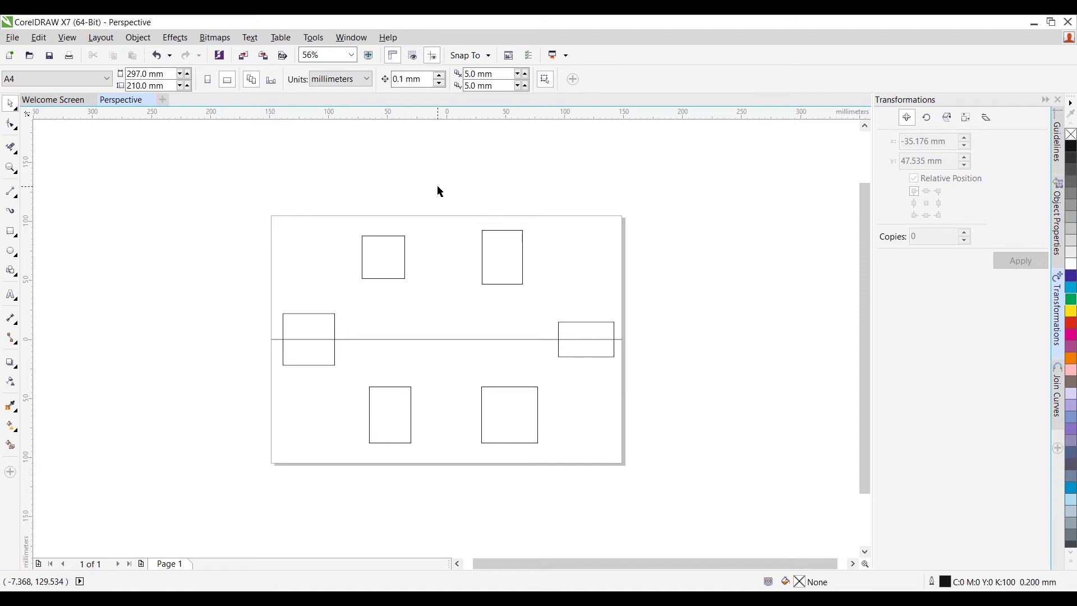
Draw 2-point lines from the two right corners of the left horizon square to the vanishing point at the page centre
left_click(12, 194)
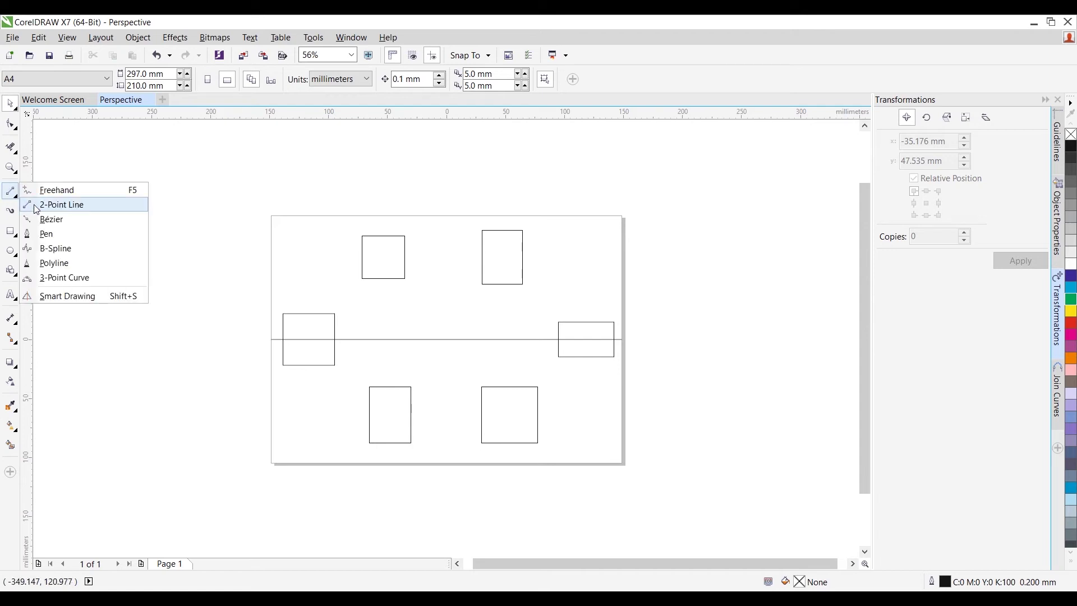
left_click(70, 203)
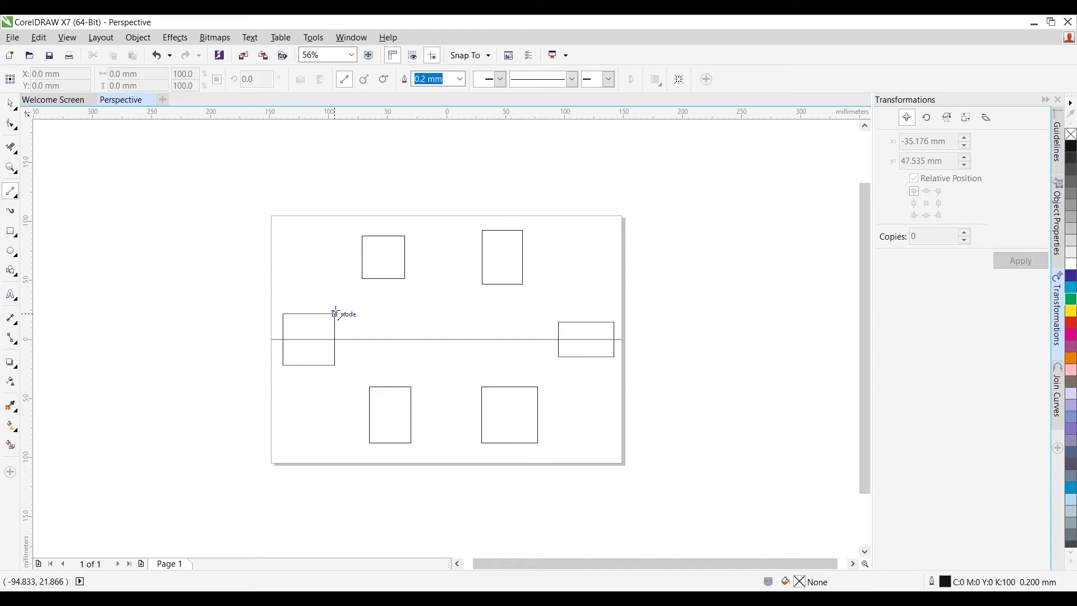
left_click_drag(336, 314, 447, 339)
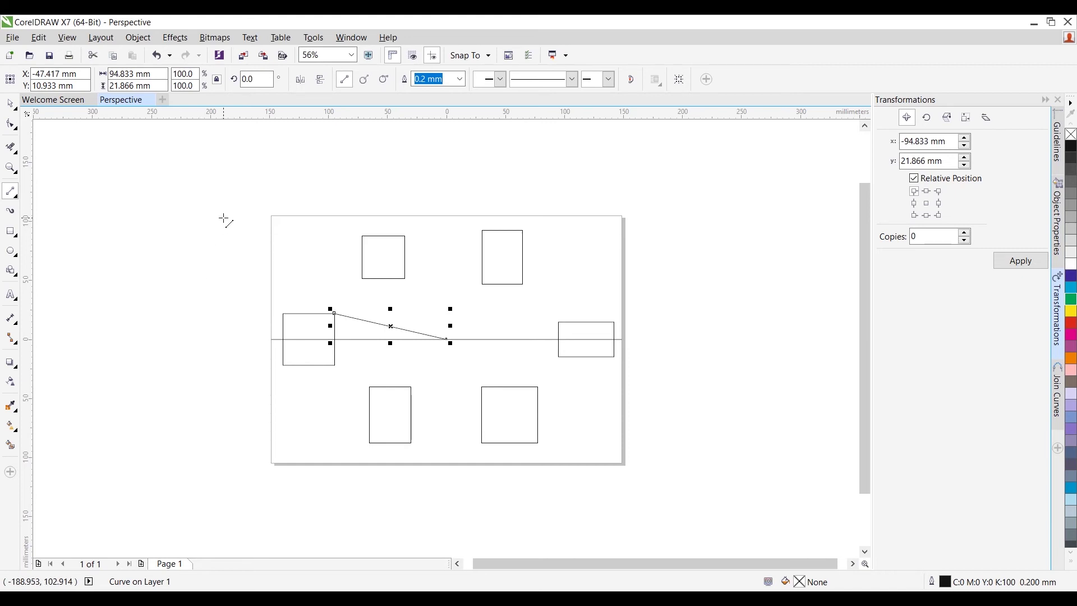
key("Escape")
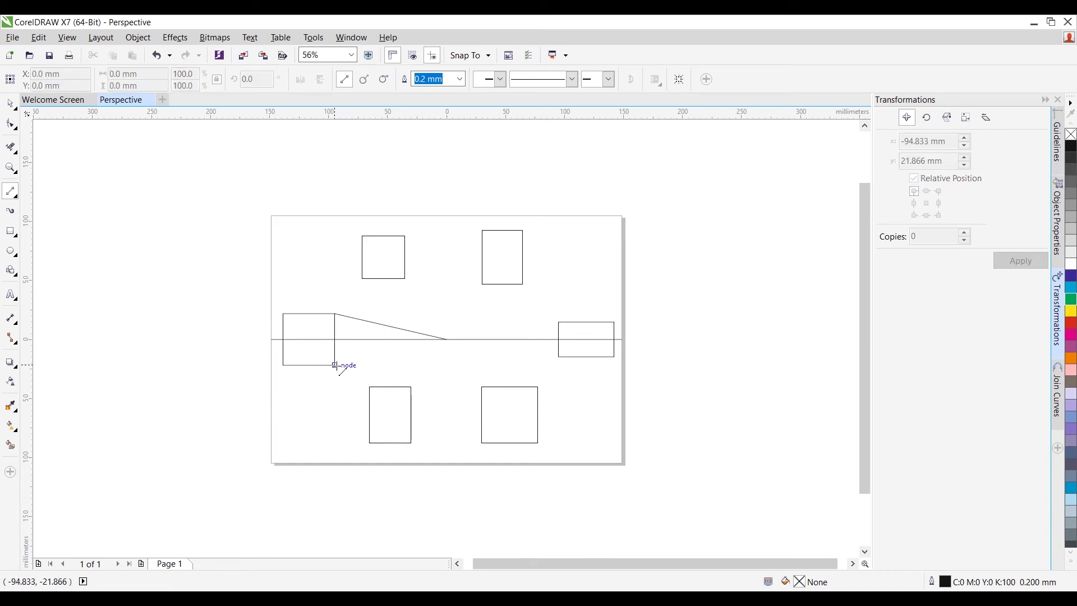
left_click_drag(336, 365, 447, 340)
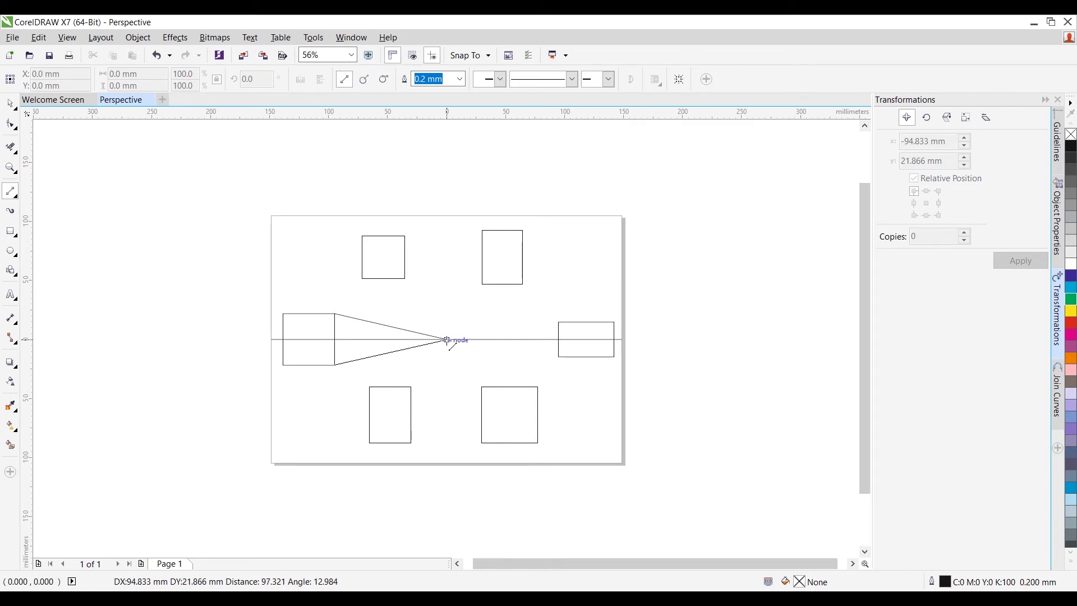
left_click_drag(448, 340, 447, 340)
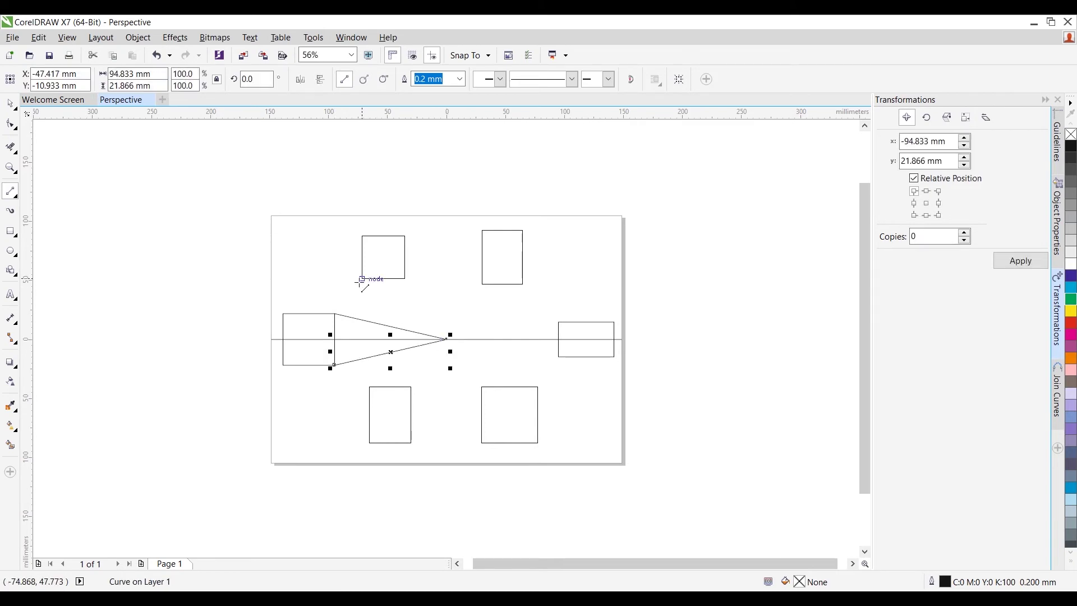
Connect the three visible corners of each of the two upper shapes to the central vanishing point with 2-point lines
left_click_drag(362, 279, 447, 339)
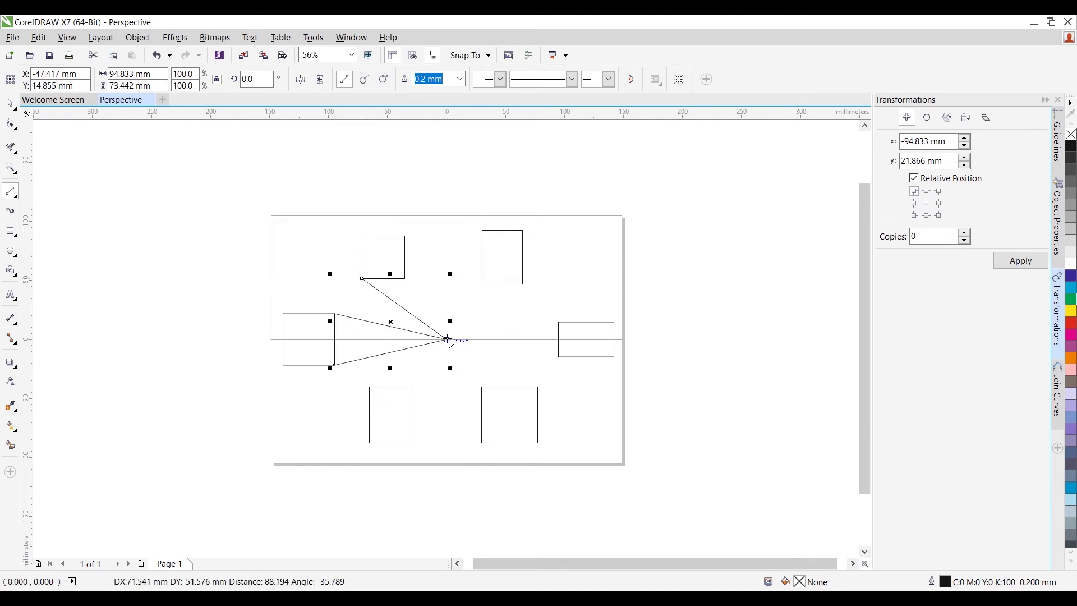
left_click_drag(405, 279, 447, 339)
left_click_drag(482, 285, 448, 339)
left_click_drag(405, 237, 447, 339)
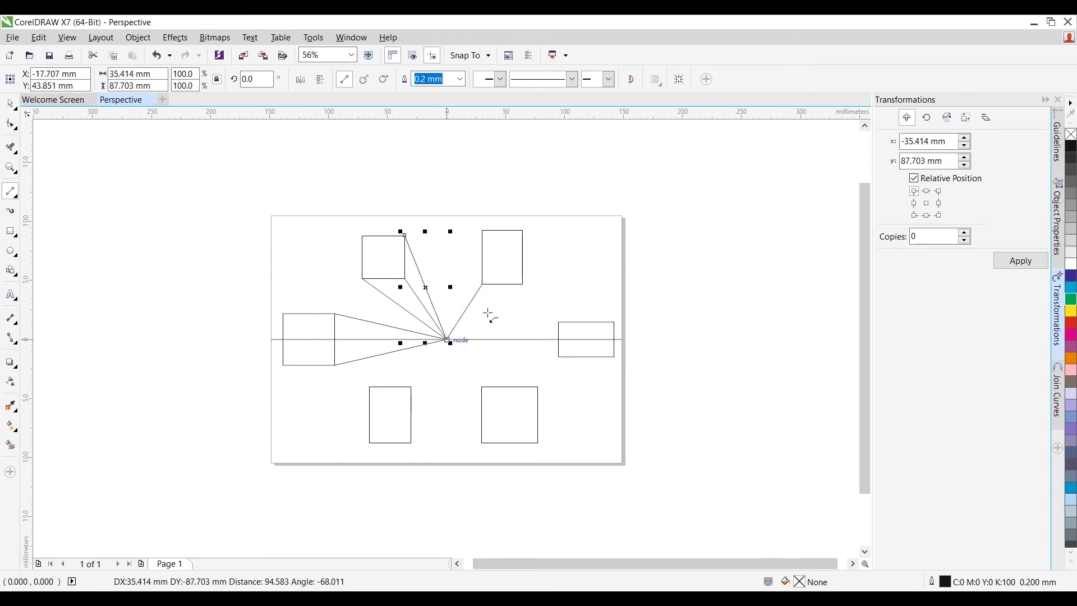
left_click_drag(522, 285, 448, 340)
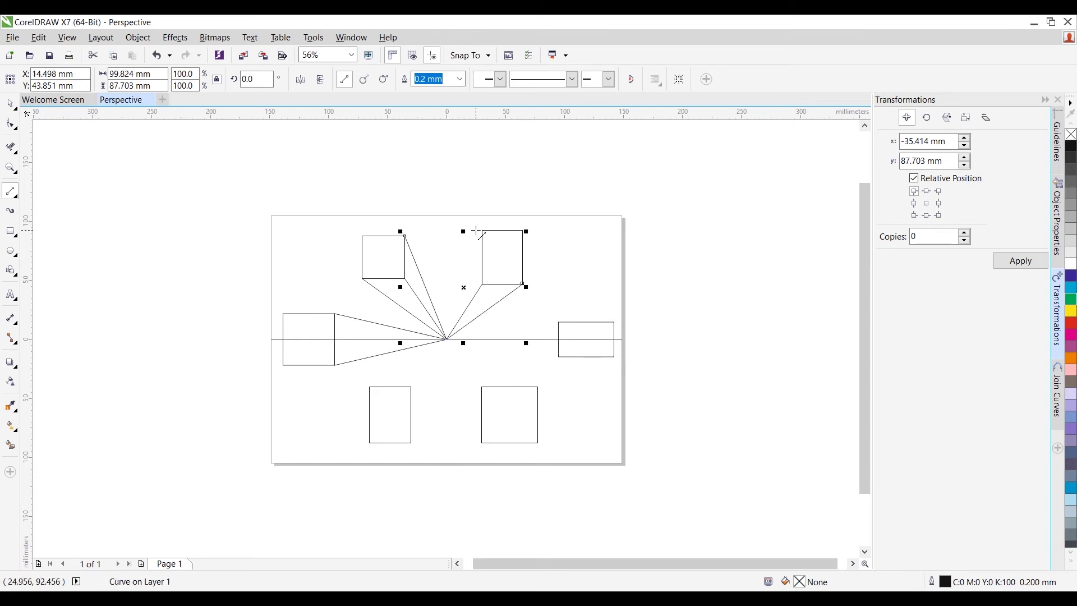
left_click_drag(482, 231, 447, 340)
Connect the three visible corners of each of the two lower shapes to the central vanishing point with 2-point lines
left_click_drag(413, 387, 447, 339)
left_click_drag(371, 387, 447, 340)
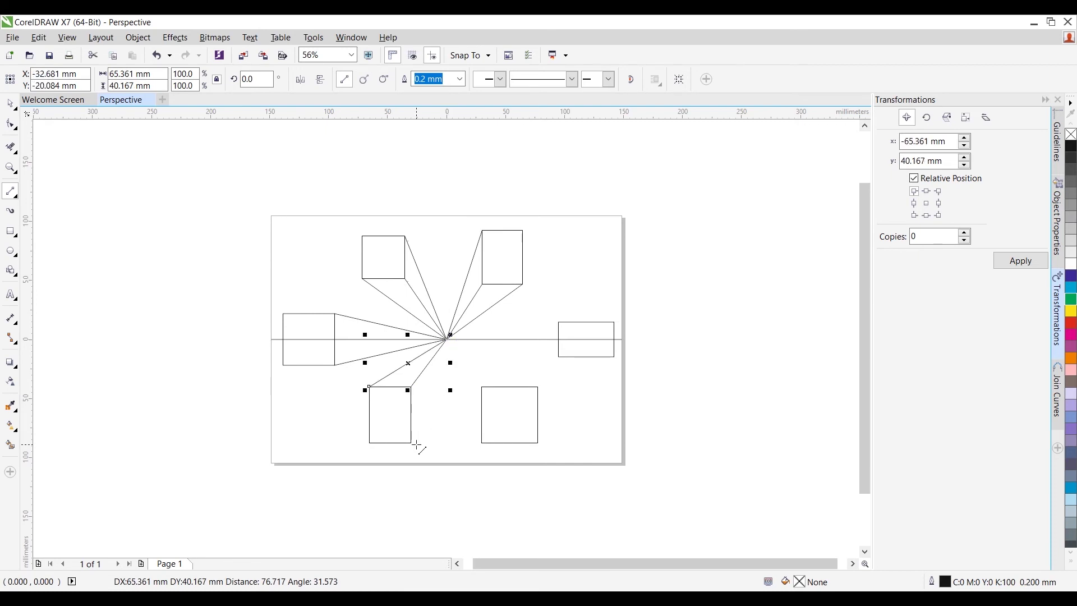
left_click_drag(411, 443, 447, 340)
left_click_drag(481, 387, 447, 340)
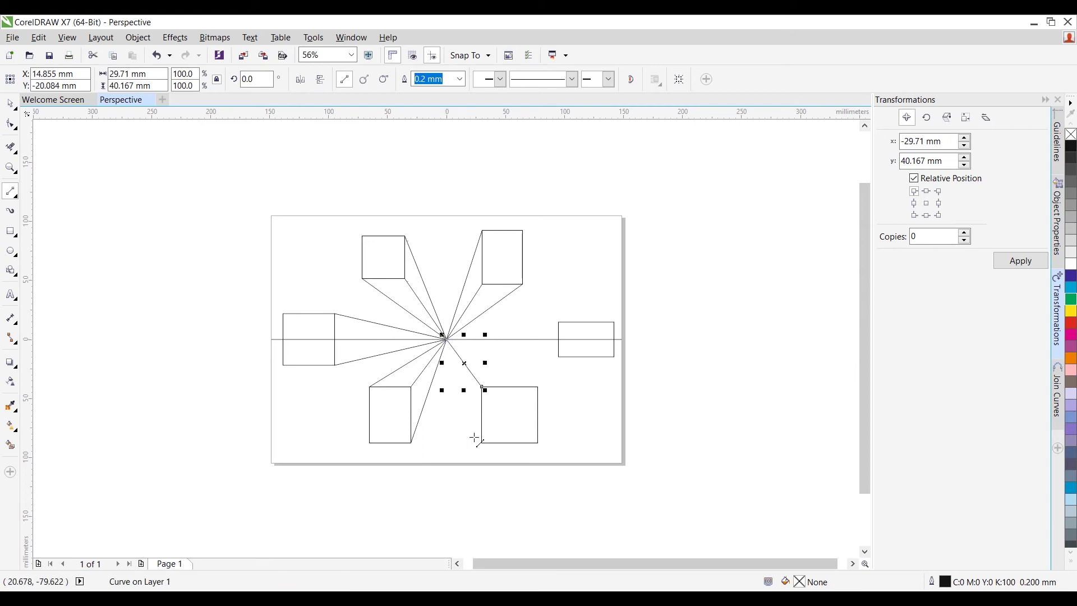
left_click_drag(481, 443, 447, 340)
left_click_drag(538, 387, 446, 339)
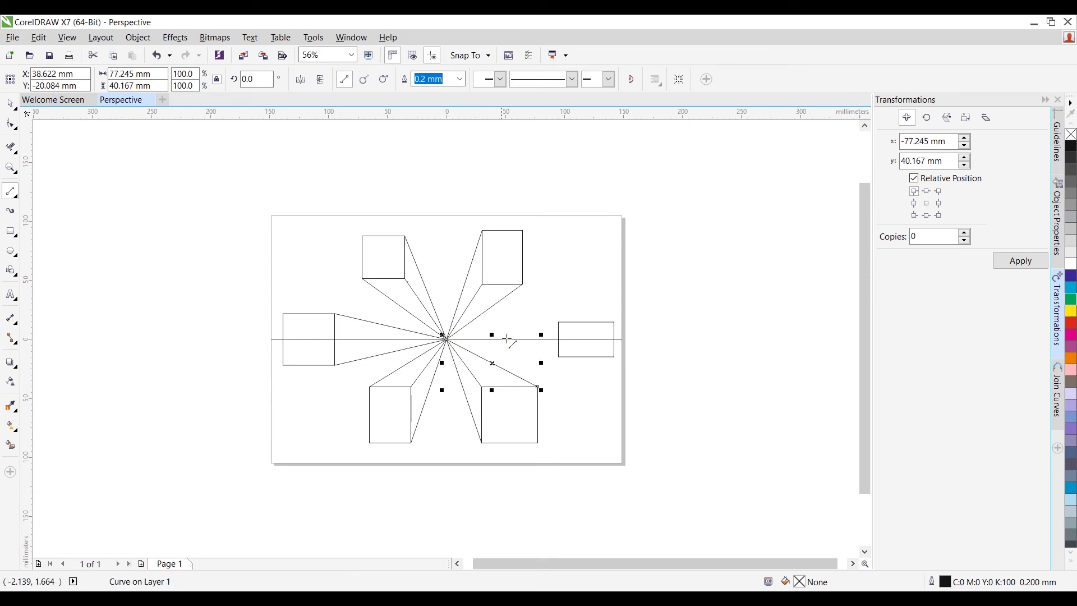
Draw 2-point lines from the two left corners of the right horizon rectangle to the vanishing point, then clear the selection
left_click_drag(558, 321, 447, 340)
left_click_drag(557, 357, 447, 339)
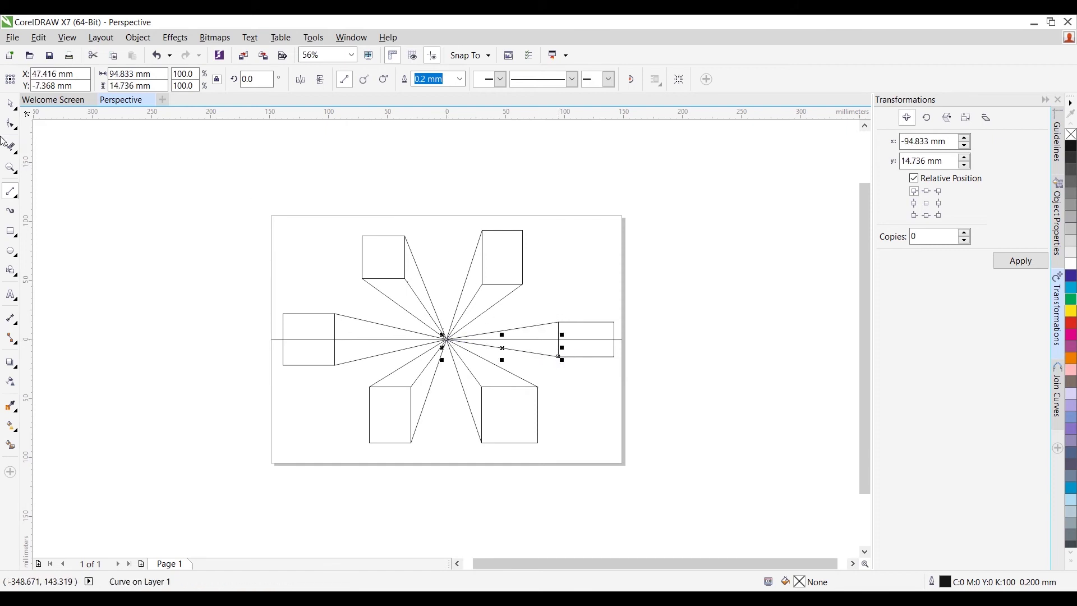
left_click(9, 105)
left_click(117, 183)
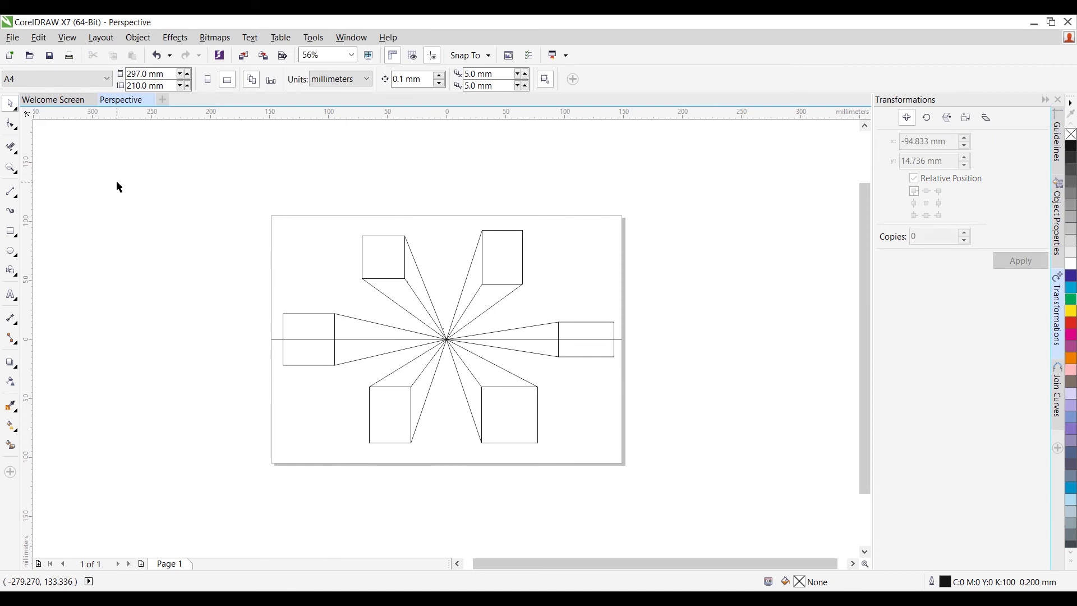
Apply spaced dotted line styles to the perspective lines running through the lower-left rectangle's three connected corners
left_click(398, 379)
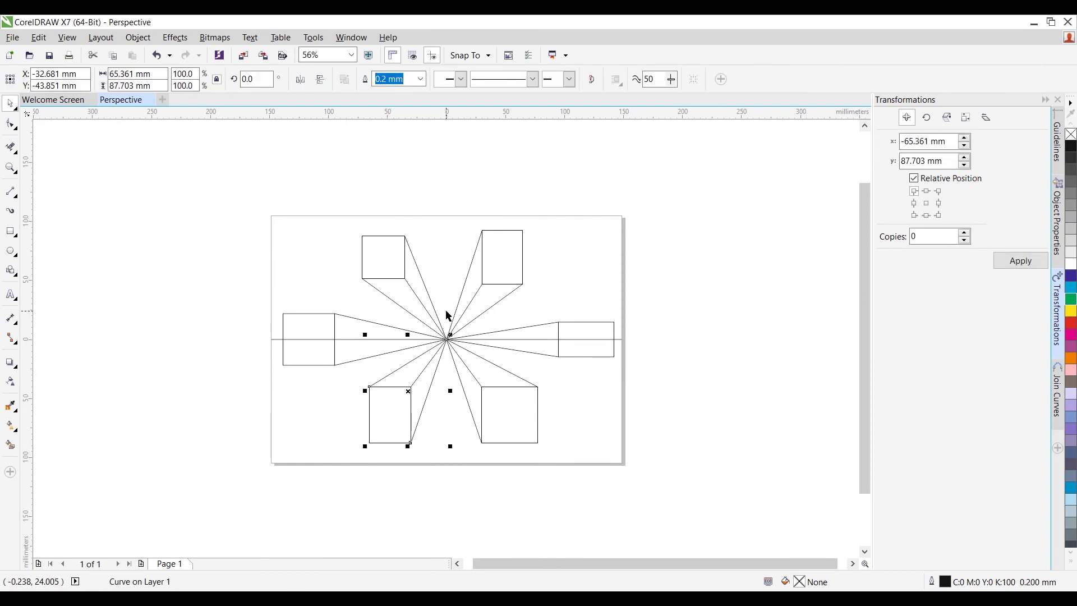
left_click(332, 429)
left_click(404, 366)
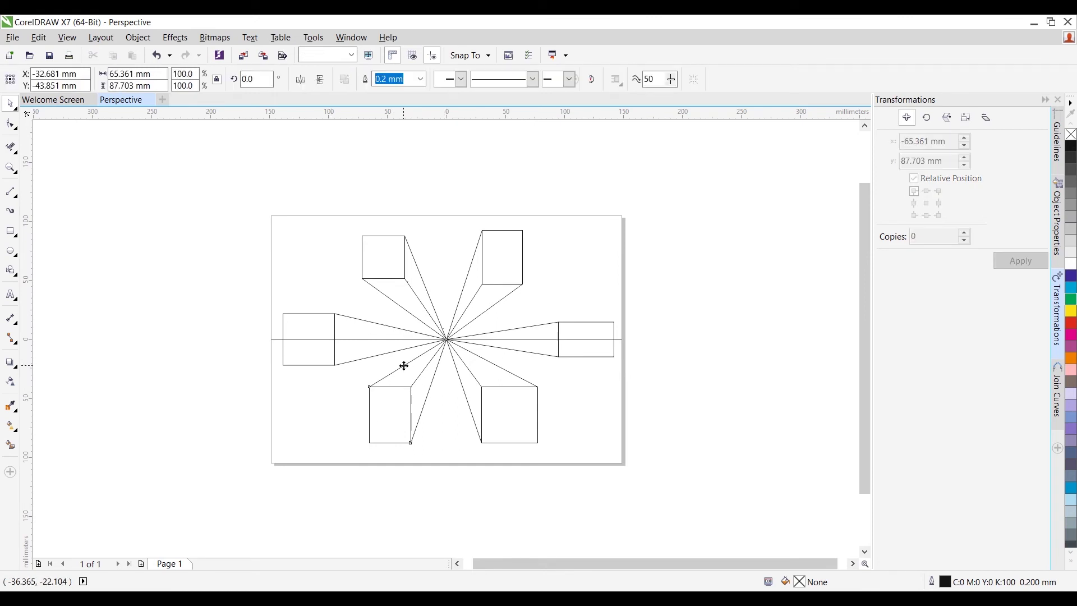
left_click(531, 80)
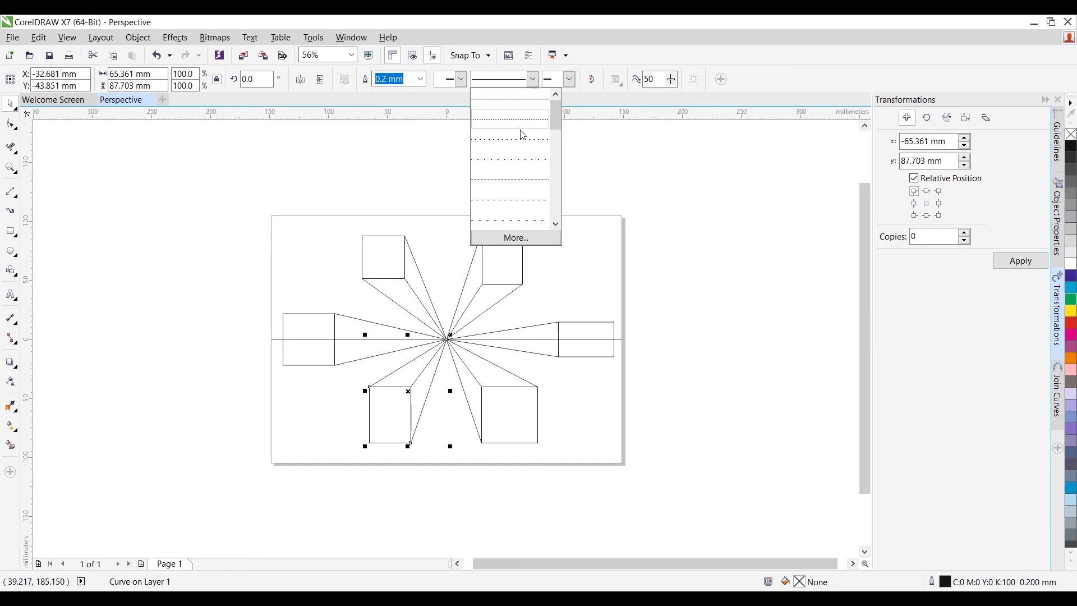
left_click(517, 161)
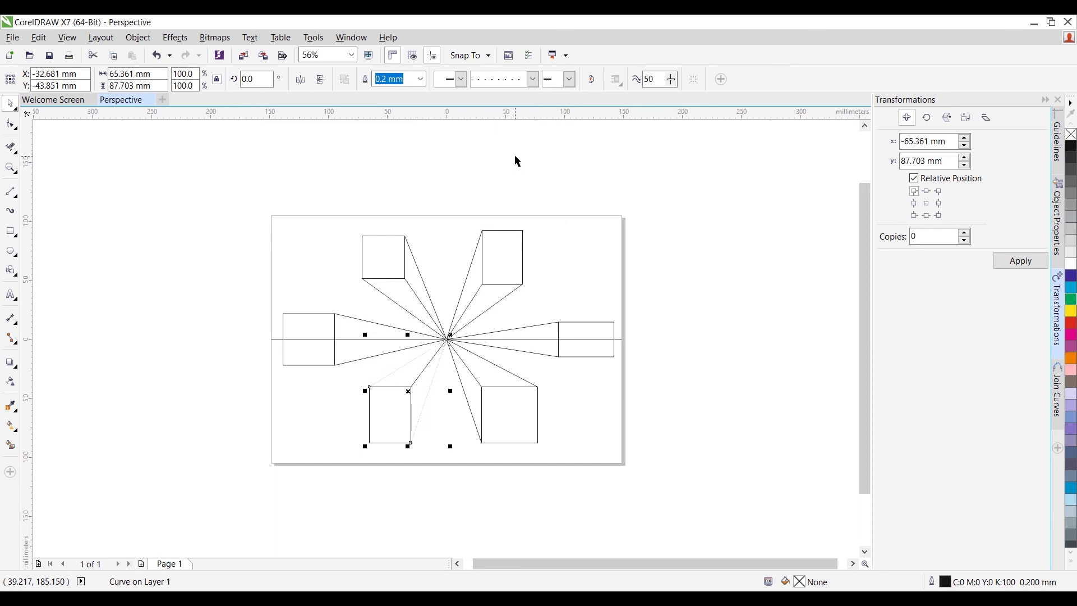
left_click(428, 365)
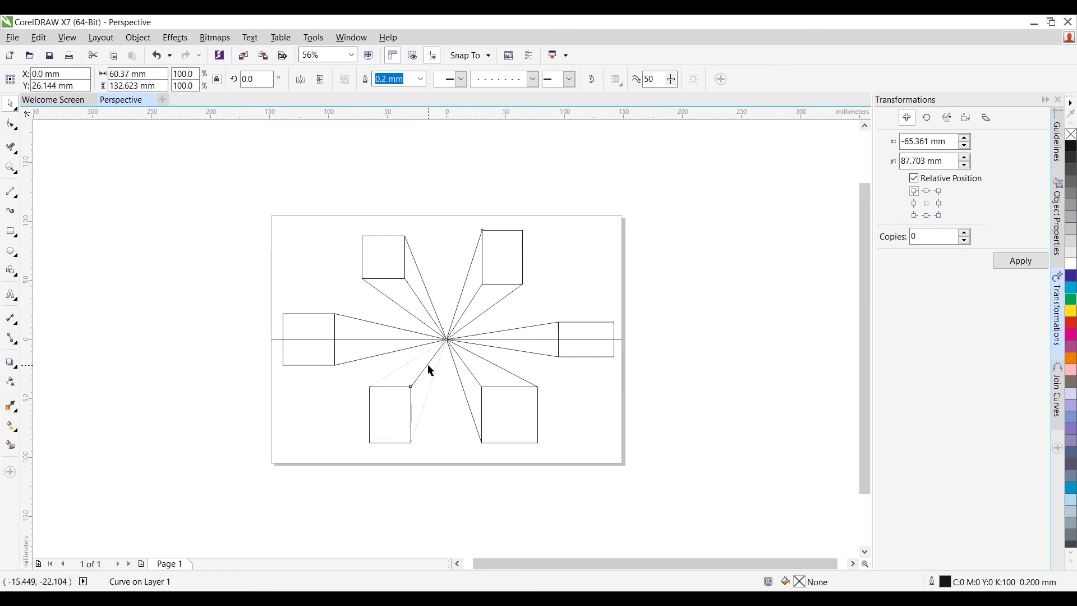
left_click(532, 81)
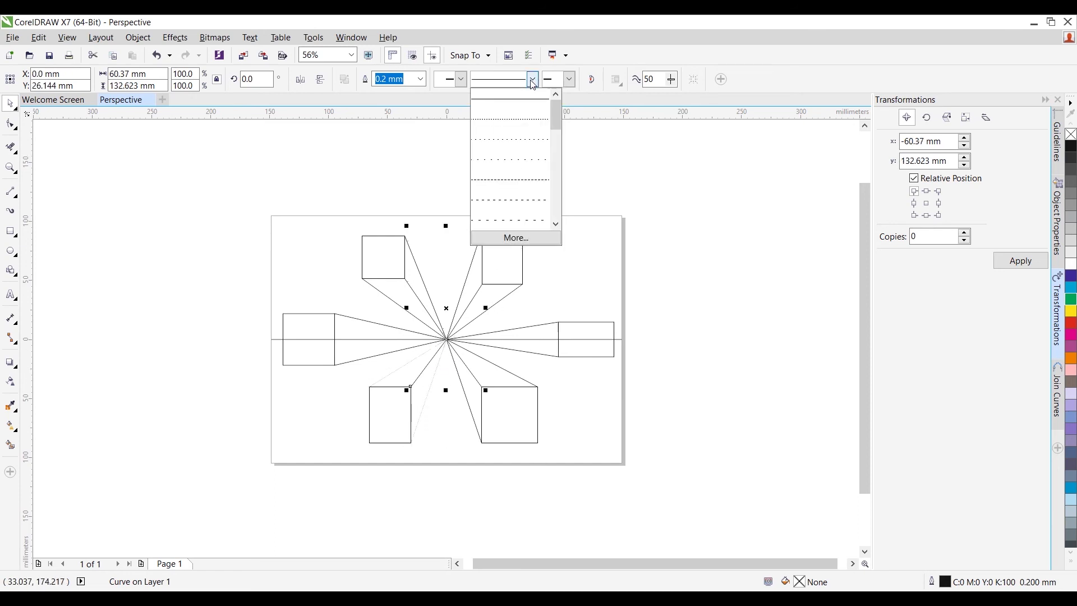
left_click(512, 139)
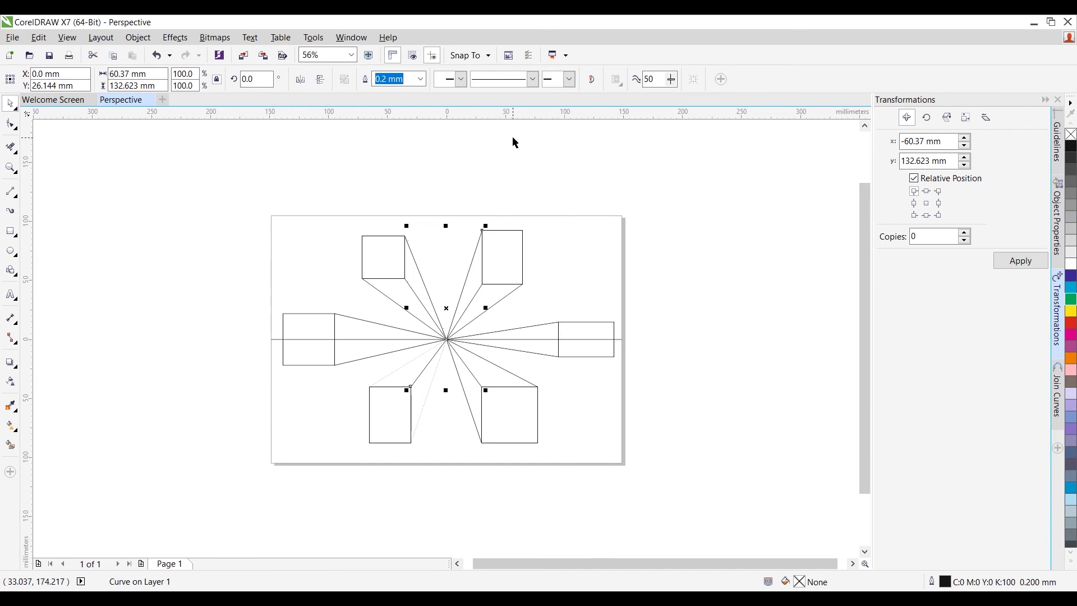
left_click(433, 243)
left_click(384, 353)
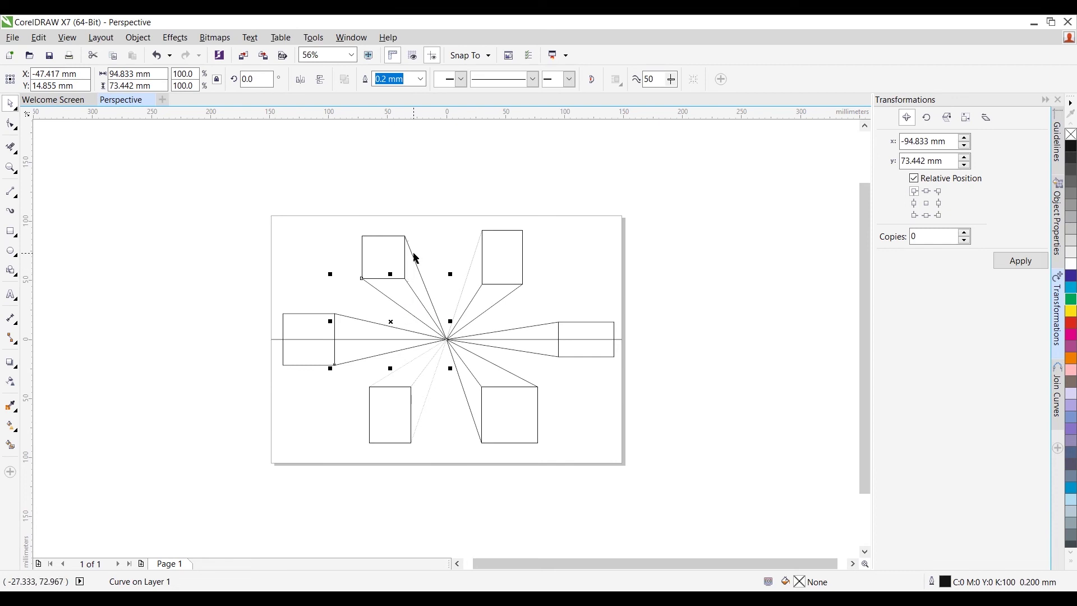
left_click(474, 257, "shift")
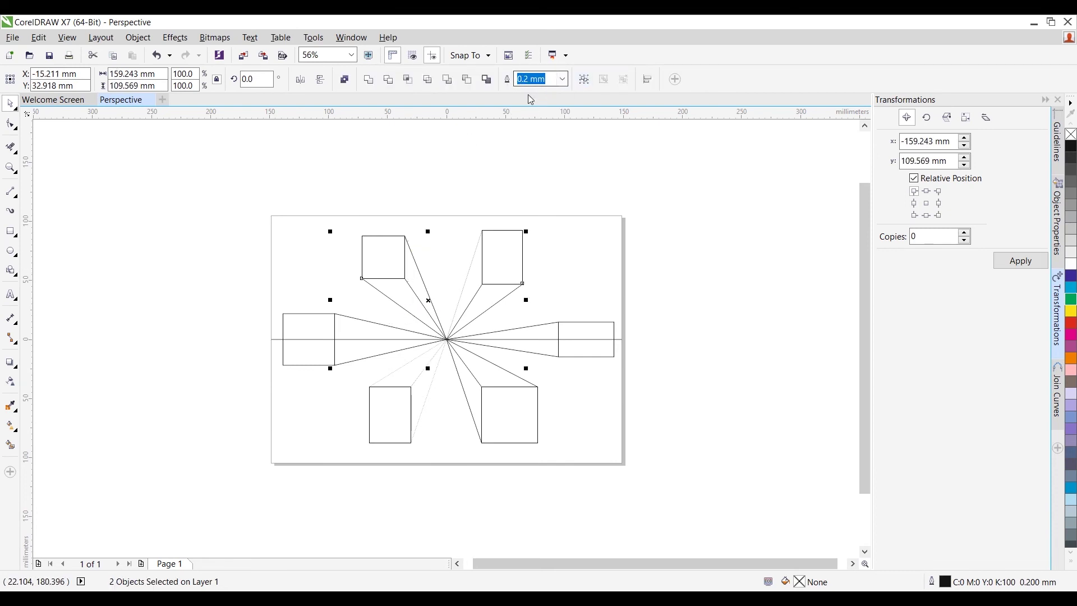
left_click(433, 254)
left_click(375, 321)
left_click(375, 323)
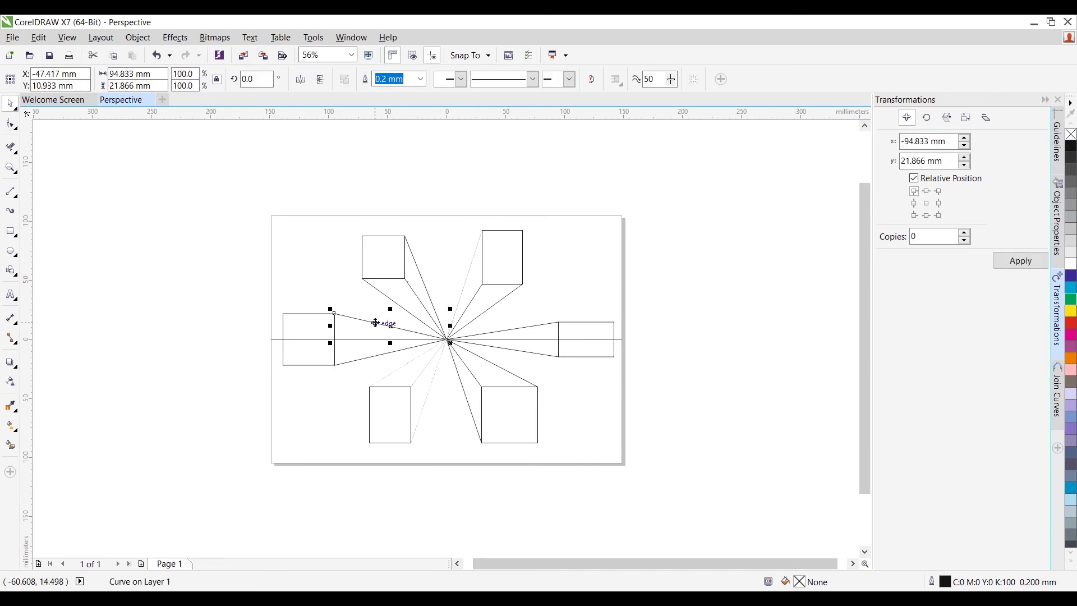
left_click(377, 358, "shift")
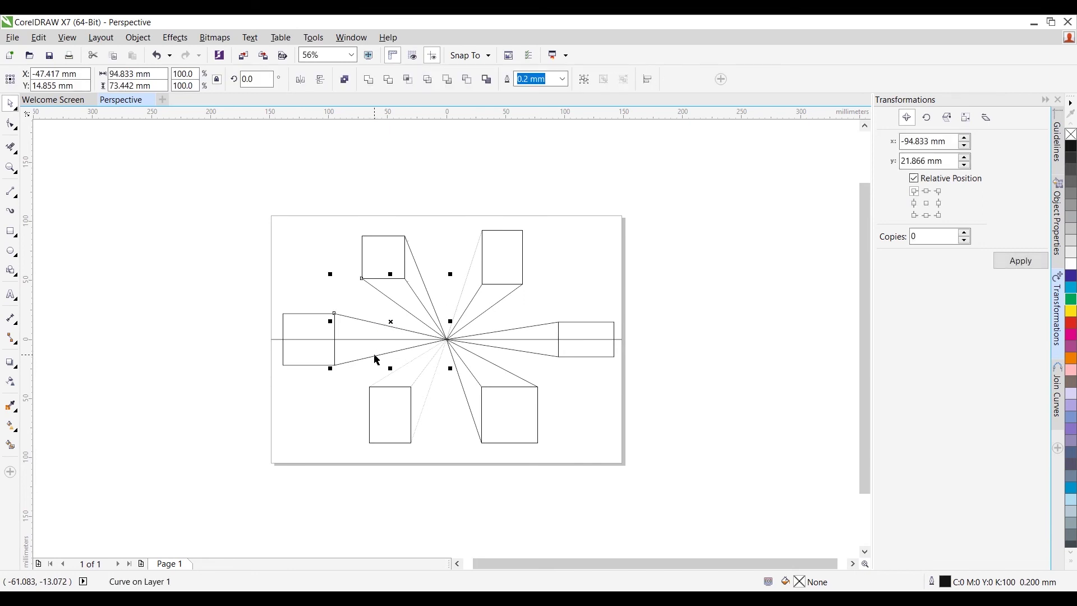
Apply a dotted line style to the perspective lines from the left horizon square's two right corners and the upper-left square's bottom-left corner
left_click(398, 352)
left_click(399, 350)
left_click(531, 79)
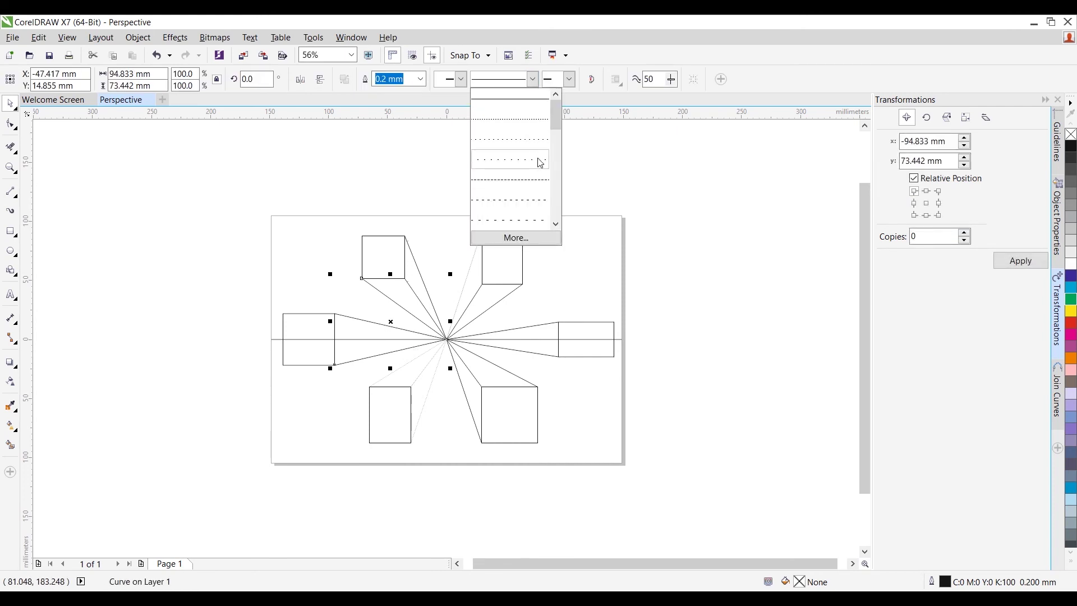
left_click(538, 139)
left_click(363, 319)
left_click(368, 321)
left_click(535, 79)
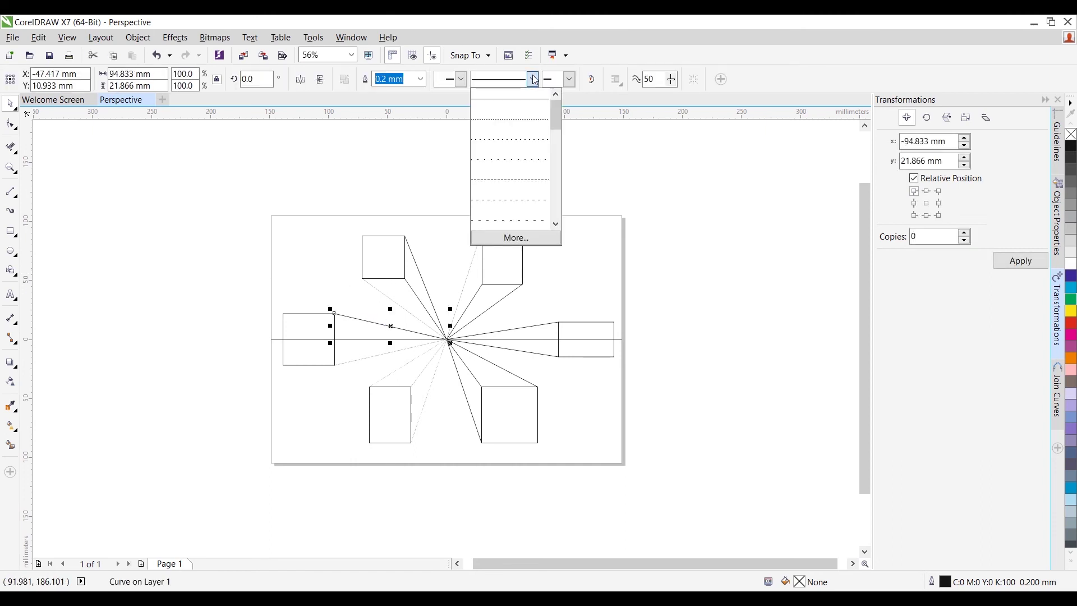
left_click(522, 140)
Make the perspective lines from the right horizon rectangle's left corners and the lower-right square's top-right corner dotted, then clear the selection
left_click(516, 331)
left_click(533, 80)
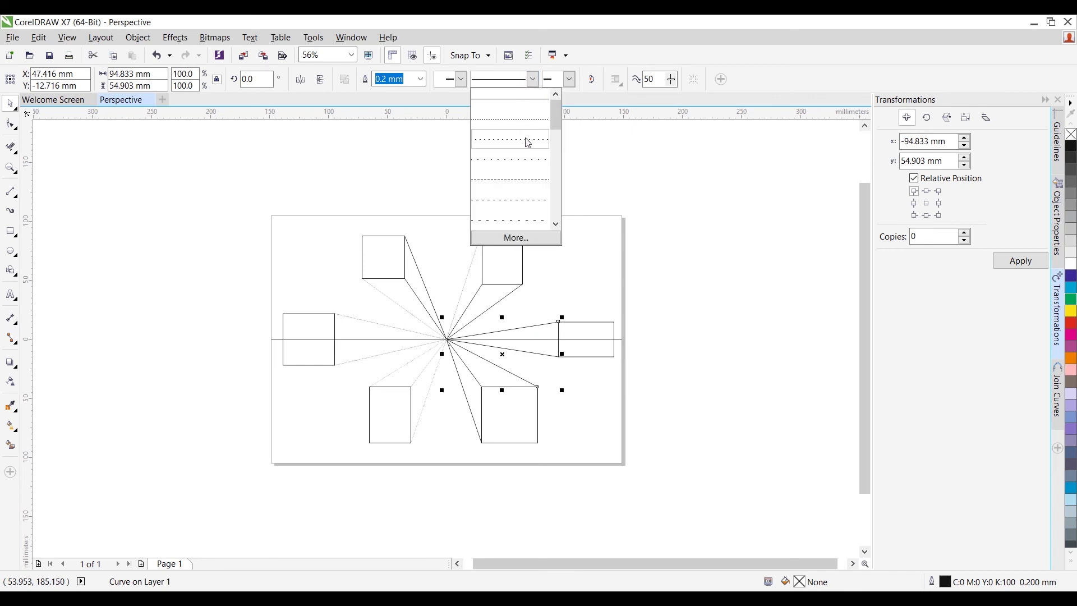
left_click(528, 142)
left_click(536, 353)
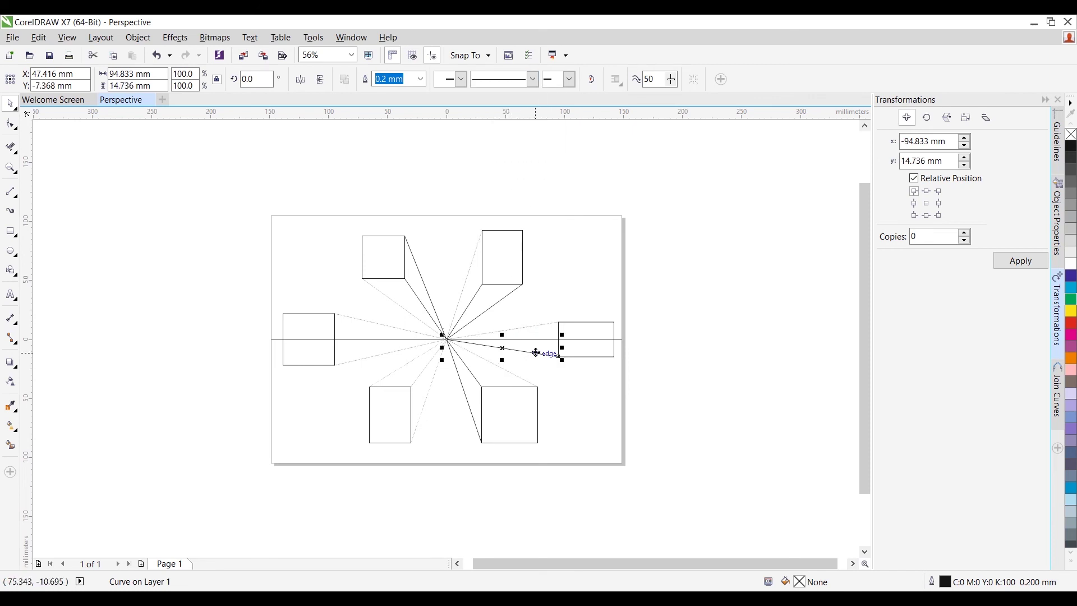
left_click(533, 79)
left_click(528, 121)
left_click(538, 305)
left_click(526, 354)
left_click(533, 79)
left_click(522, 135)
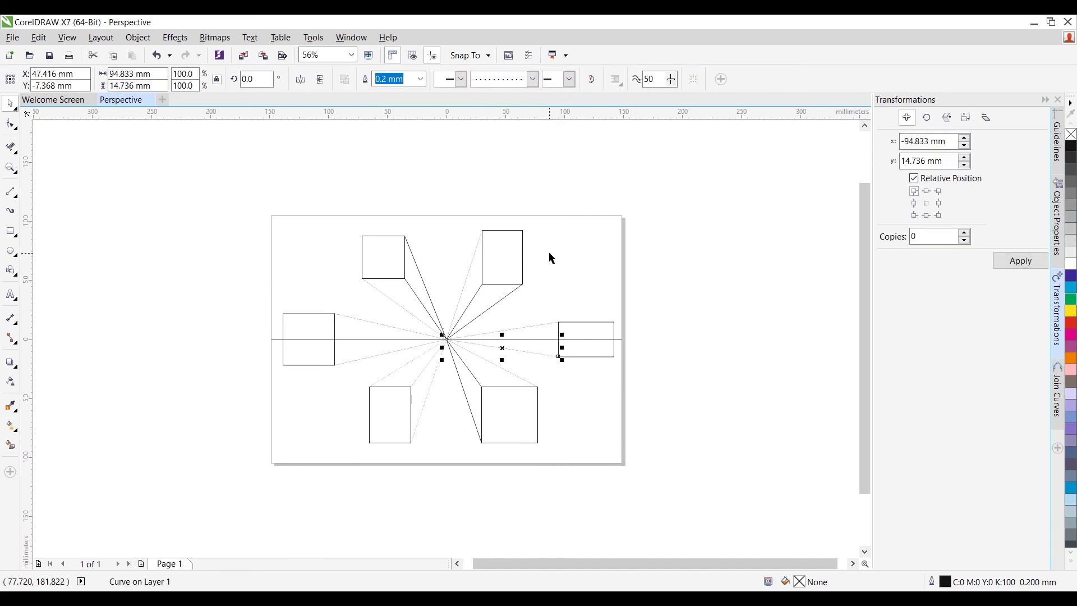
left_click(549, 254)
Apply the dotted line style to the remaining solid perspective lines from the two upper shapes
left_click(426, 305)
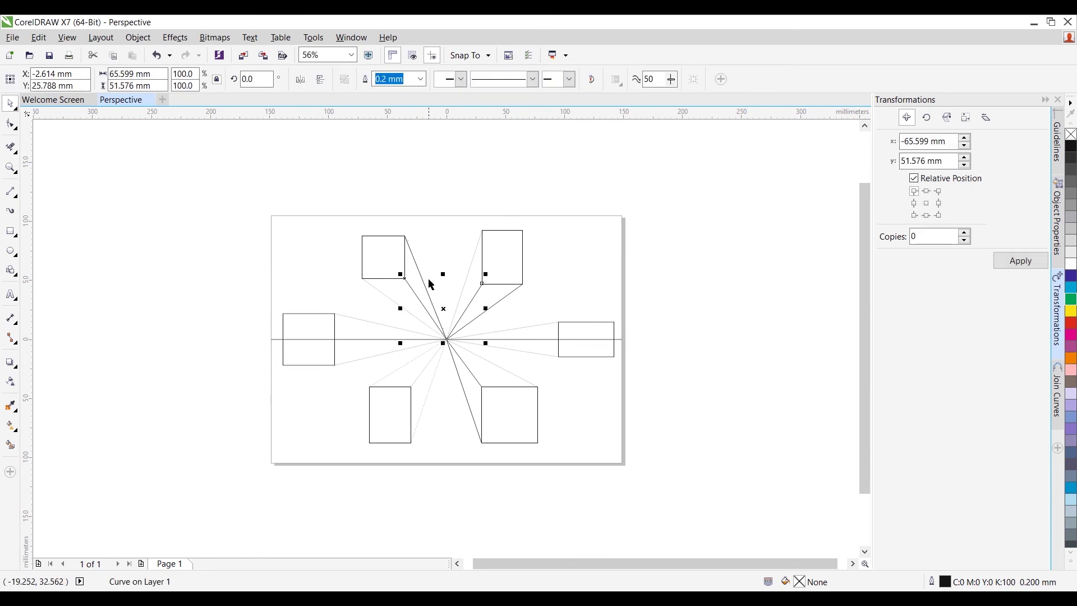
left_click(533, 79)
left_click(513, 139)
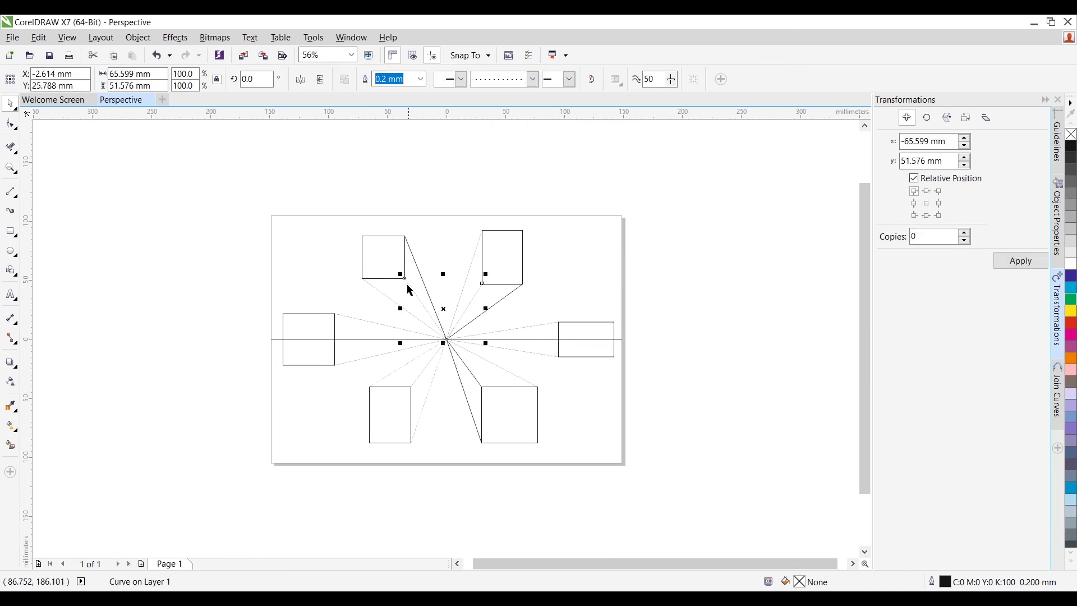
left_click(419, 264)
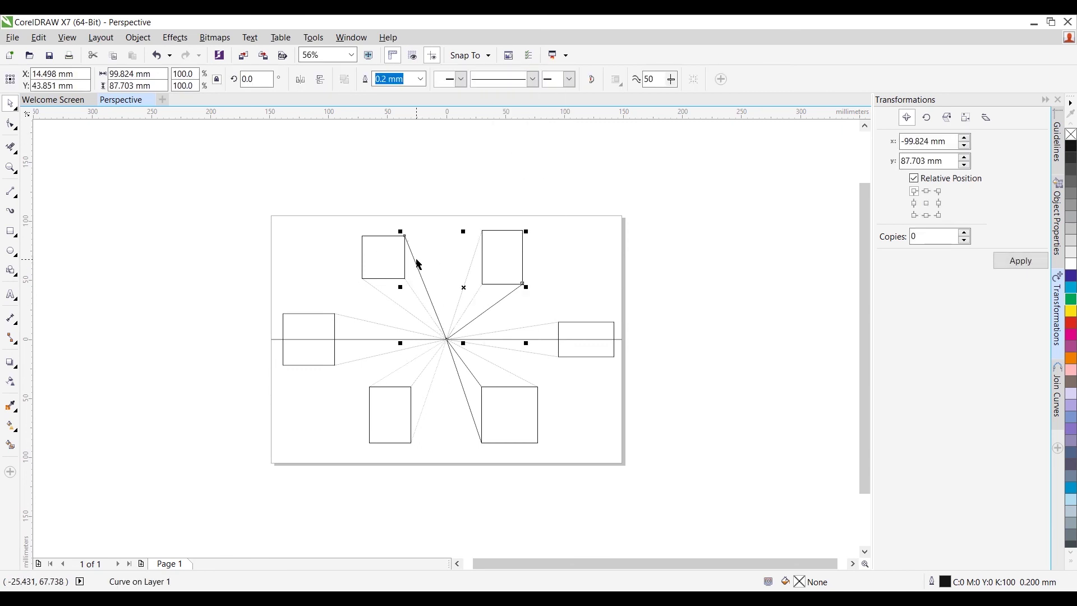
left_click(533, 79)
left_click(529, 138)
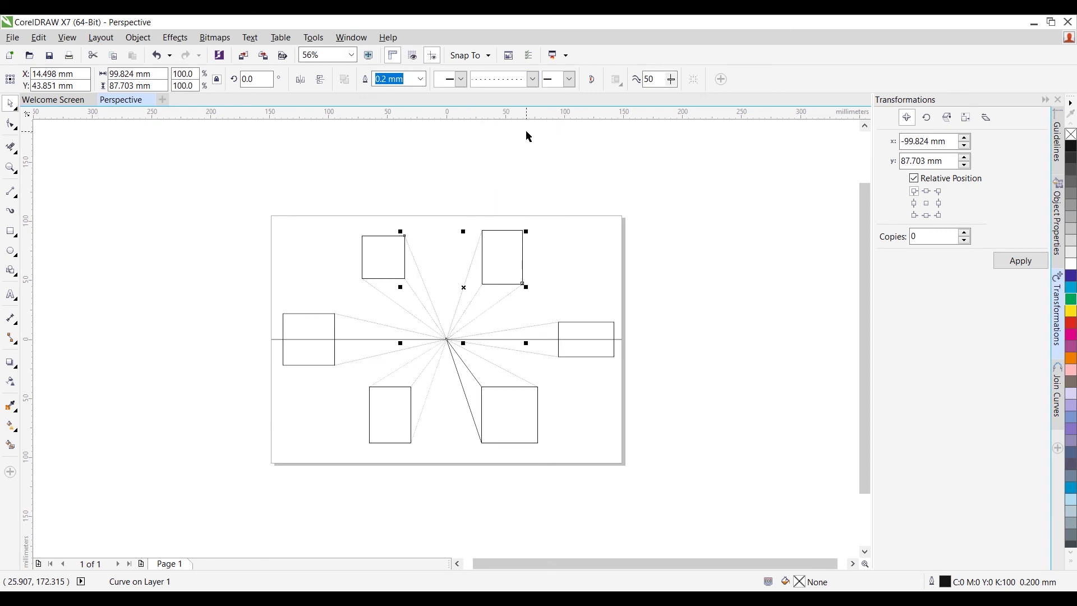
Make the perspective lines from the lower-right square's two left corners dotted and clear the selection
left_click(480, 385)
left_click(481, 385)
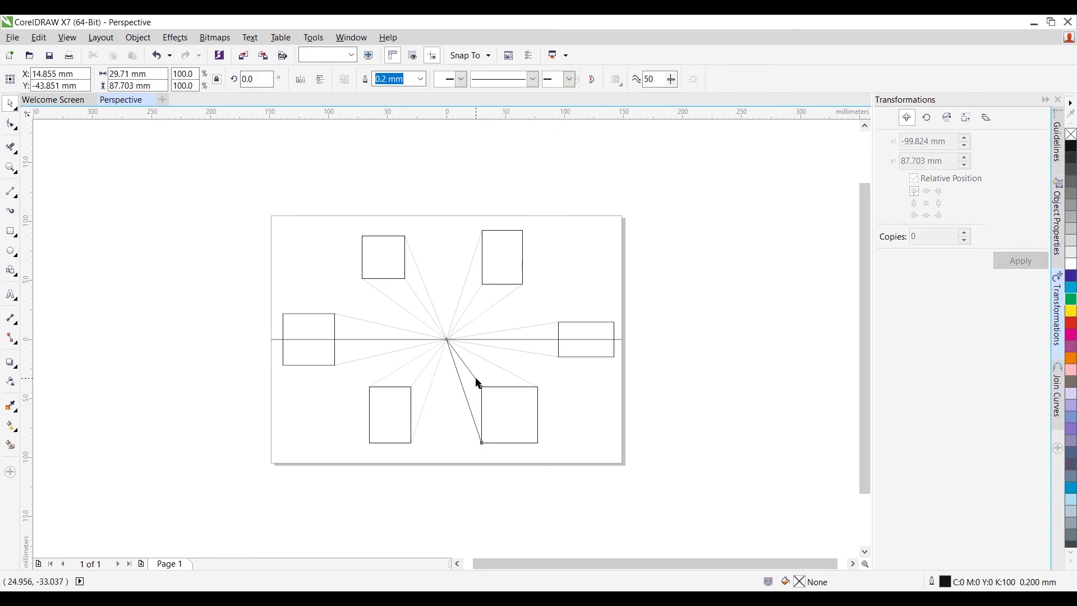
left_click(533, 79)
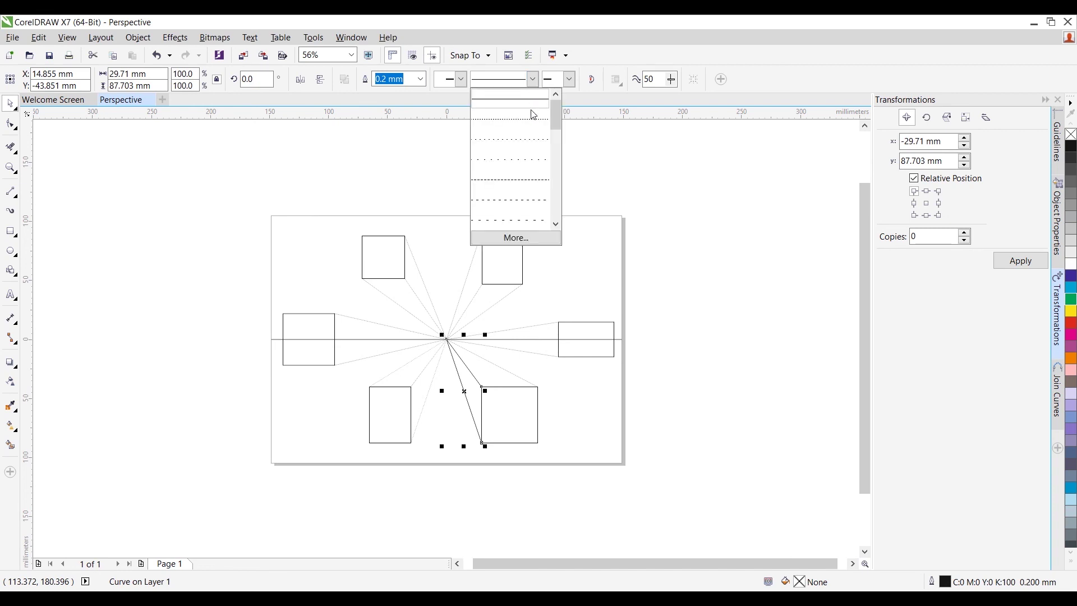
left_click(534, 140)
left_click(525, 363)
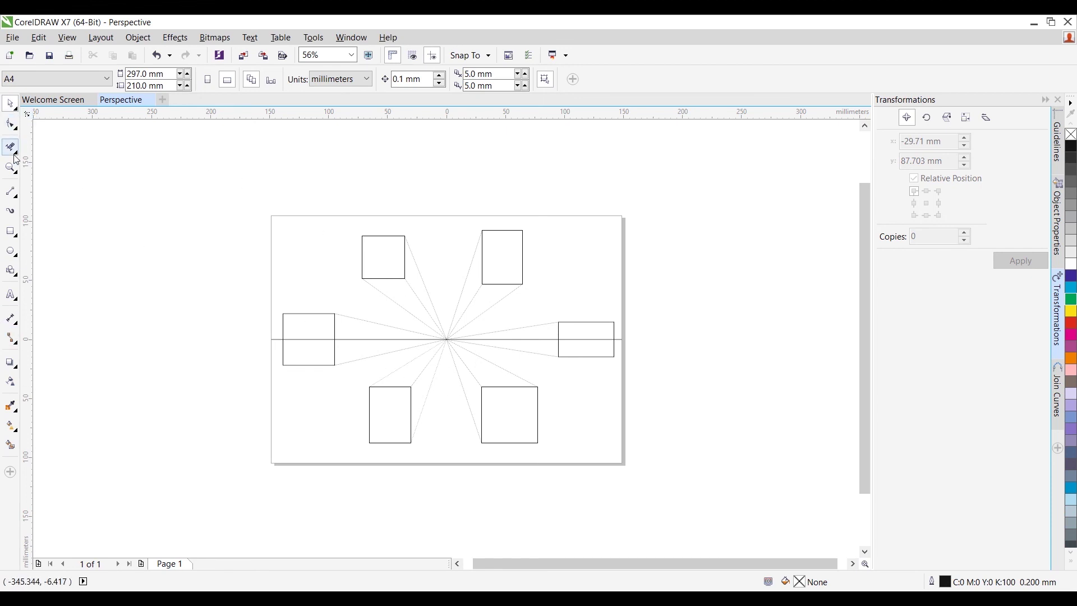
Draw vertical 2-point back edges between the dotted guides beside the left horizon square and, about 25 mm tall, beside the right horizon rectangle
left_click(8, 193)
left_click(45, 203)
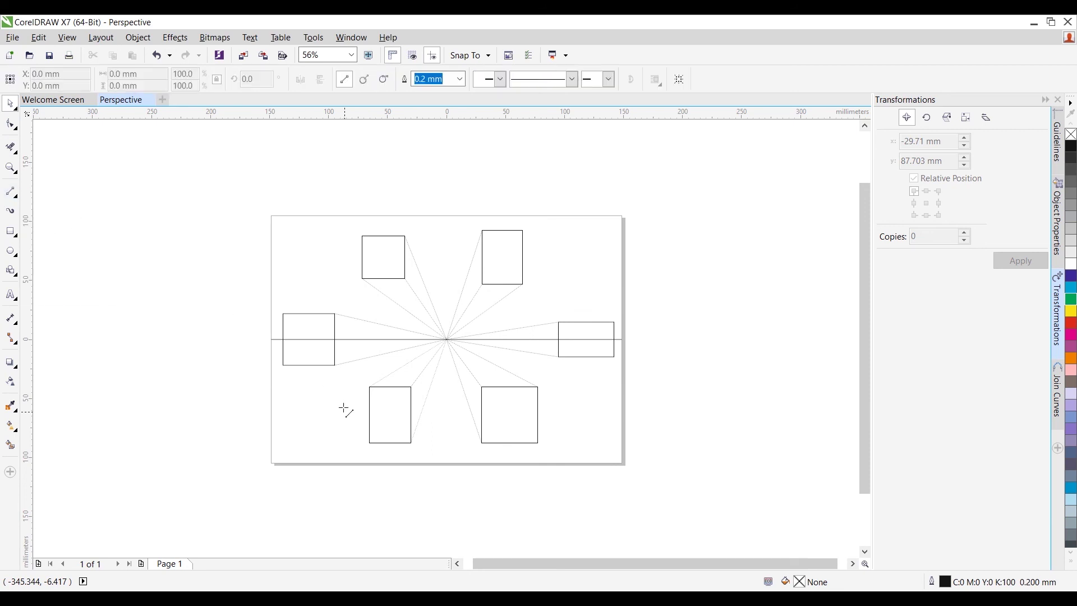
left_click_drag(357, 319, 357, 361)
left_click_drag(541, 331, 542, 357)
key("Escape")
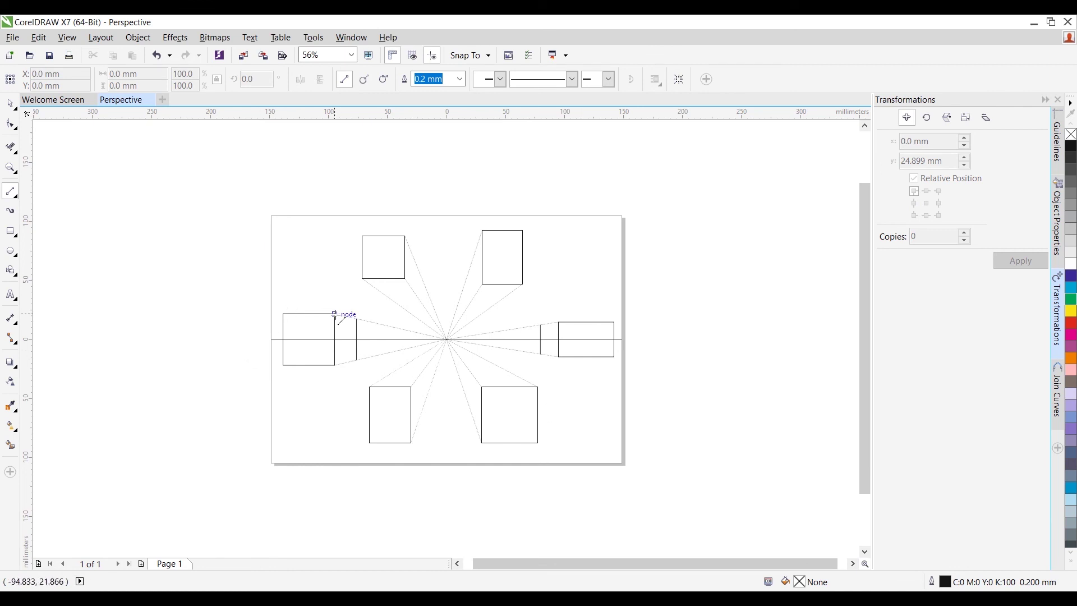
Draw the upper and lower side edges of both horizon boxes along the guides, joining the front corners to the vertical back edges
left_click_drag(335, 315, 357, 319)
left_click_drag(335, 365, 357, 361)
left_click_drag(540, 324, 559, 357)
left_click(581, 399)
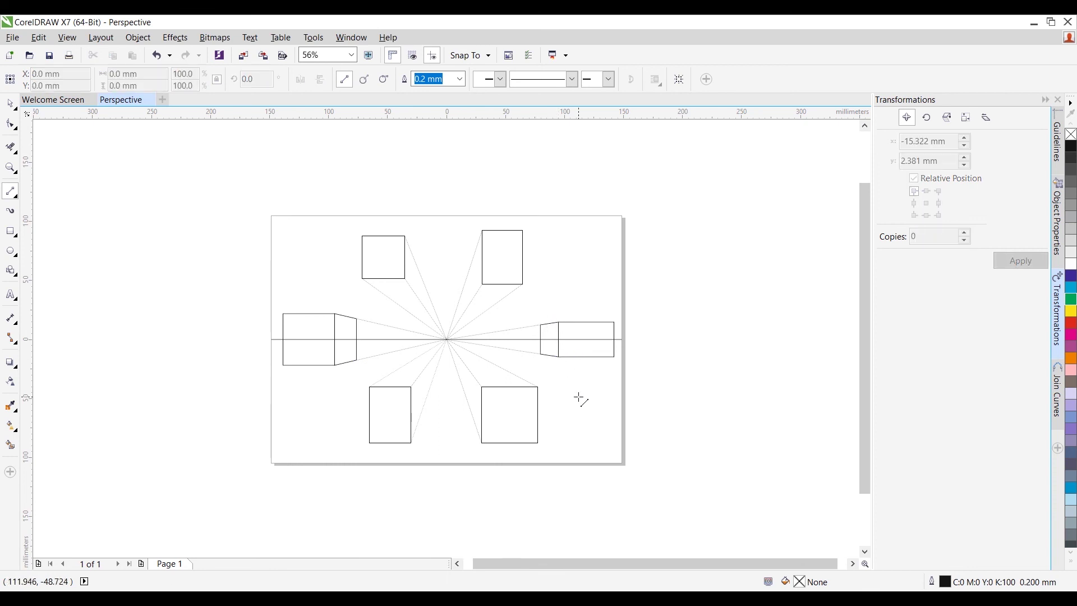